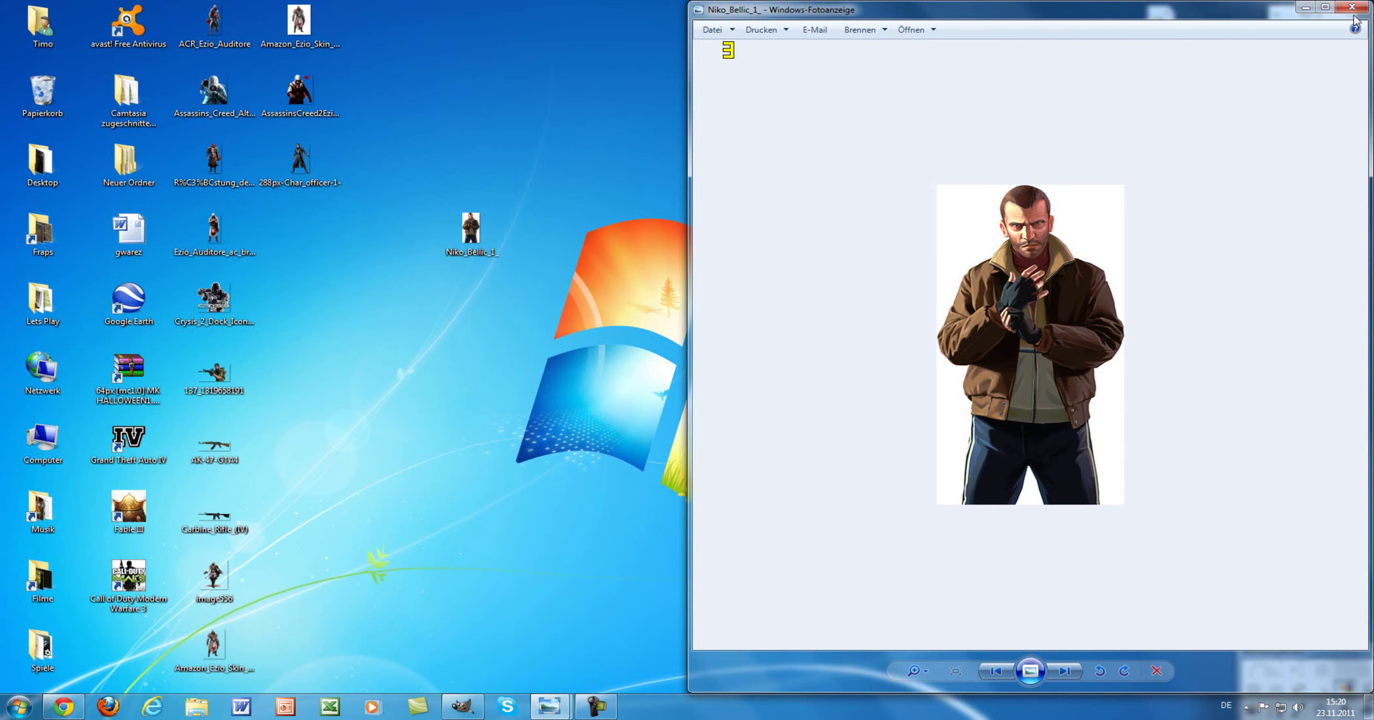
# - View the Niko_Bellic_1_ image from the desktop in the photo viewer and close it again
pyautogui.click(1360, 7)
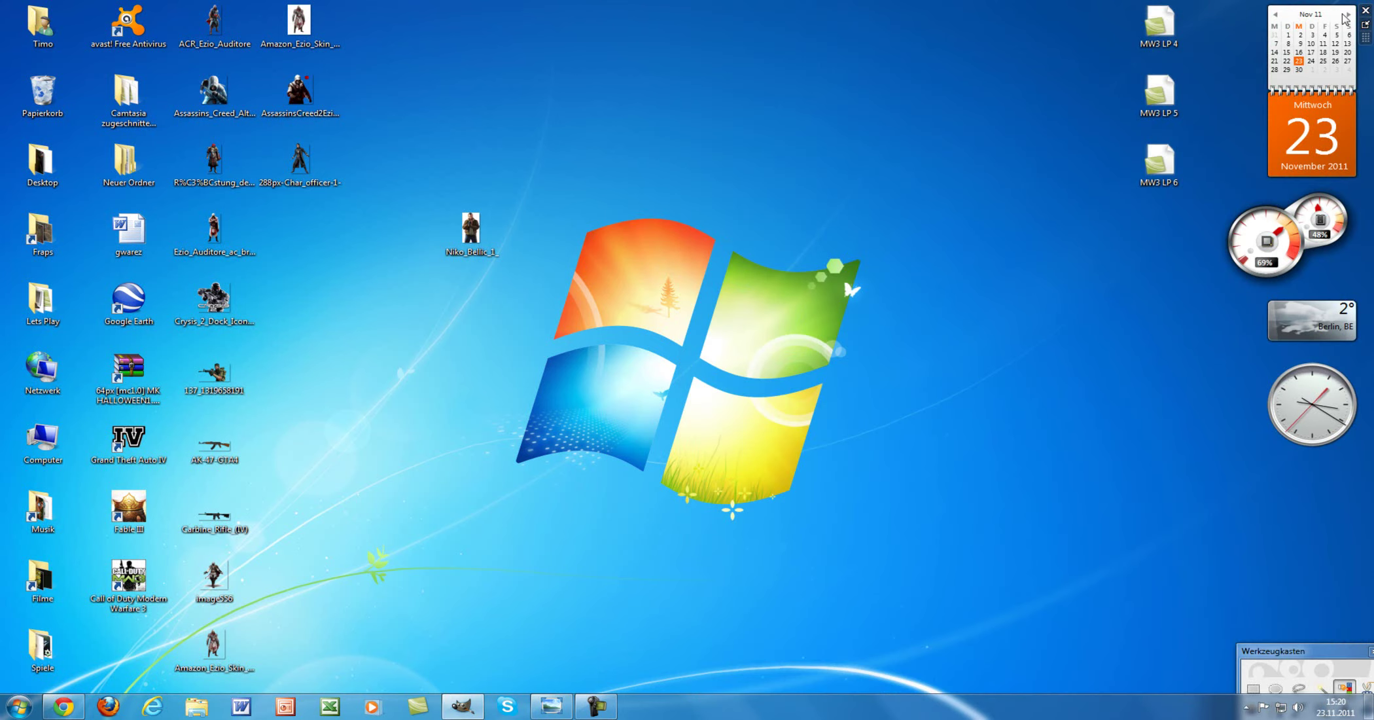
pyautogui.click(471, 231)
pyautogui.click(297, 164)
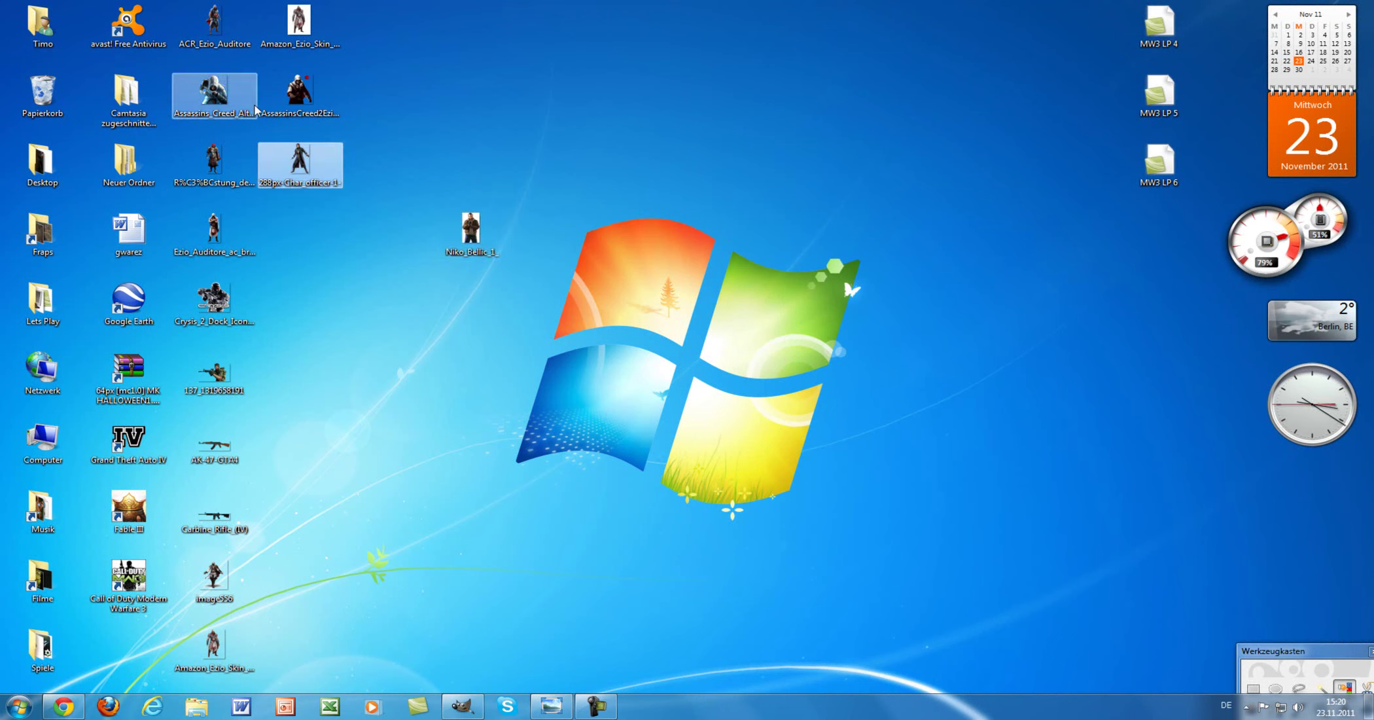
pyautogui.click(463, 432)
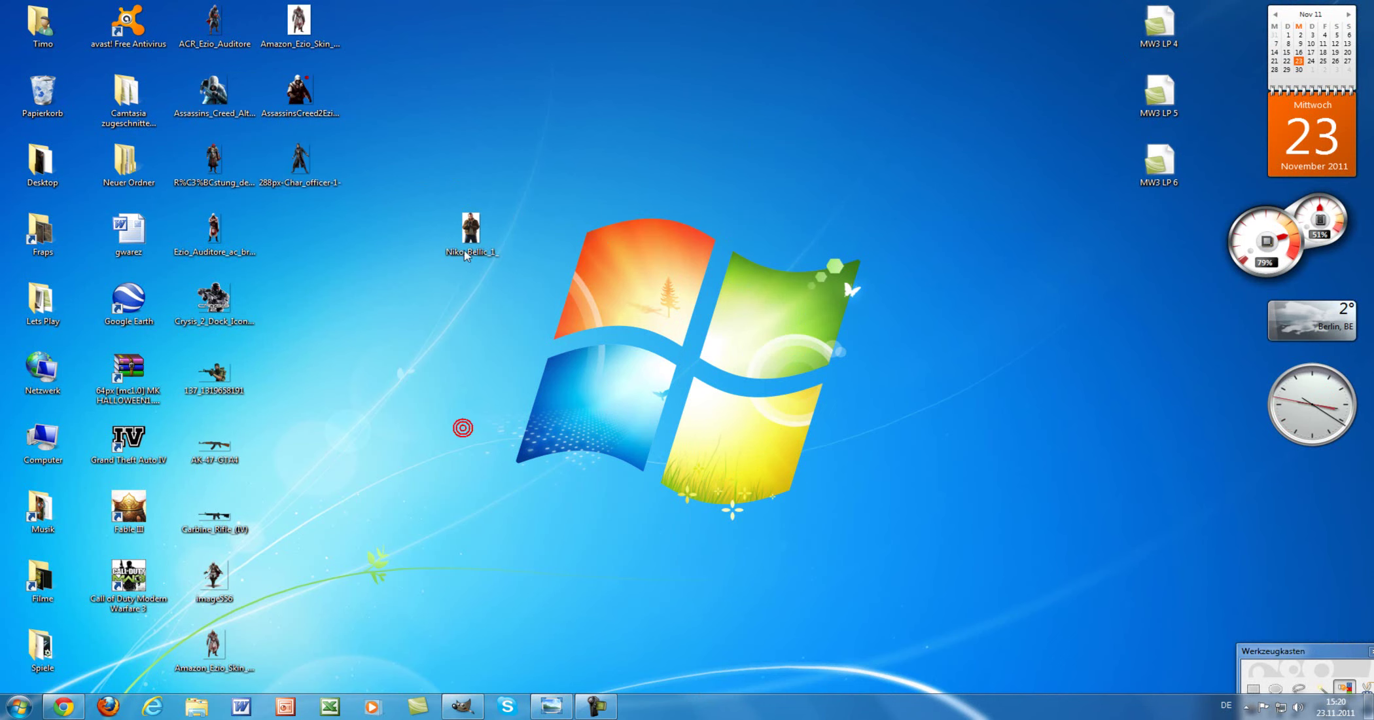
pyautogui.doubleClick(471, 236)
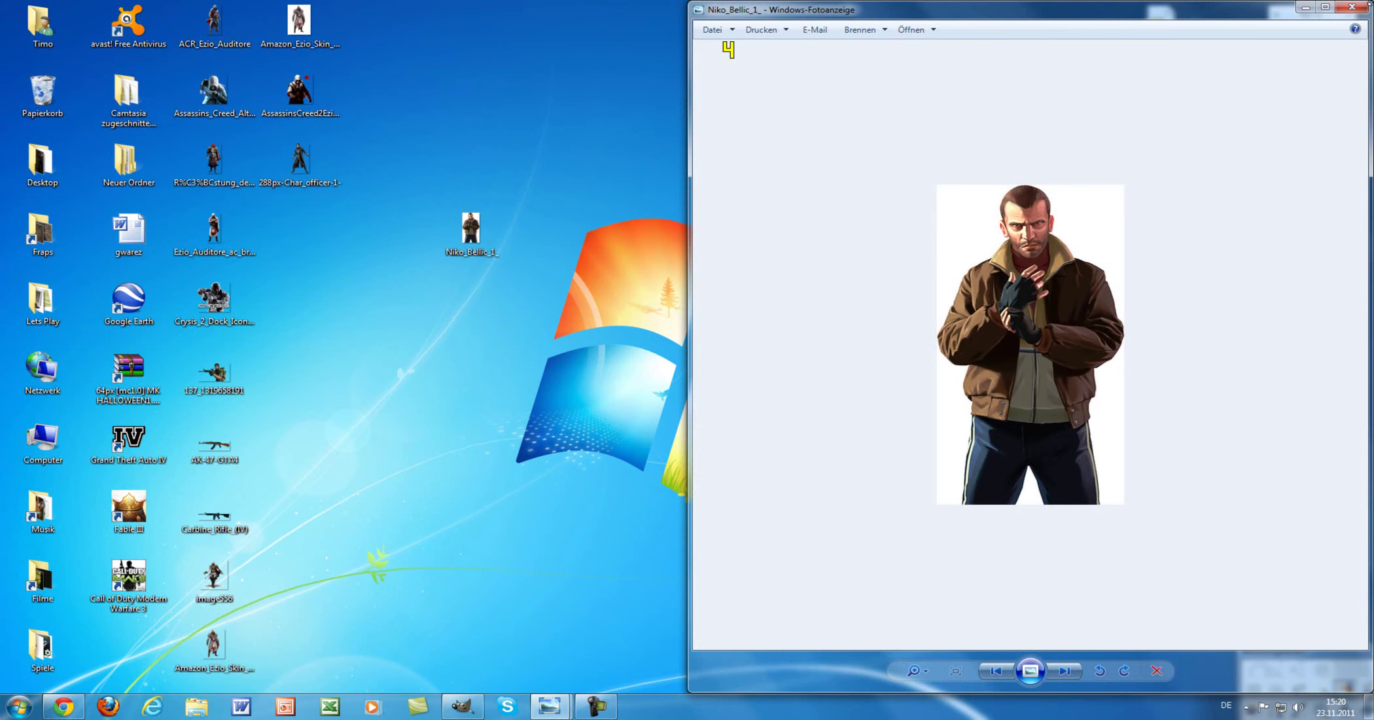
pyautogui.click(1353, 7)
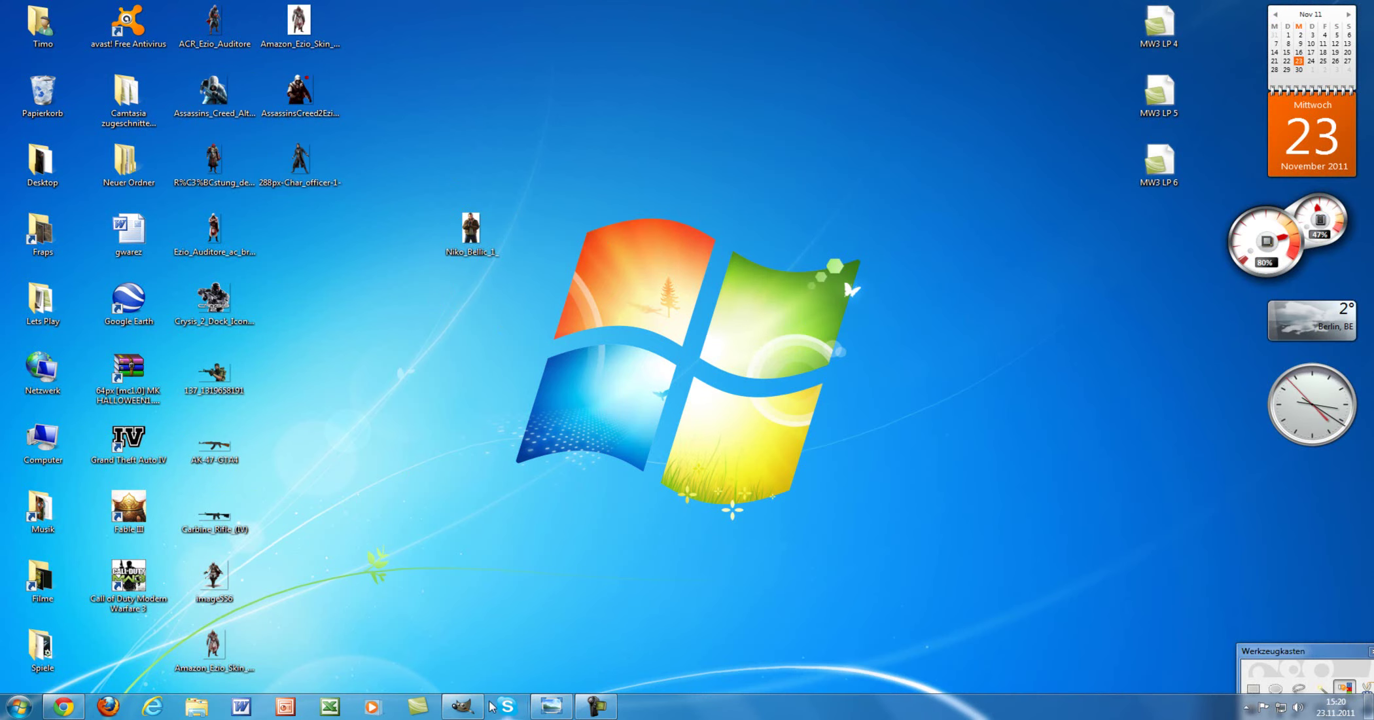
# - Switch to Chrome and view the GIMP (32 Bit) download page on chip.de
pyautogui.click(64, 707)
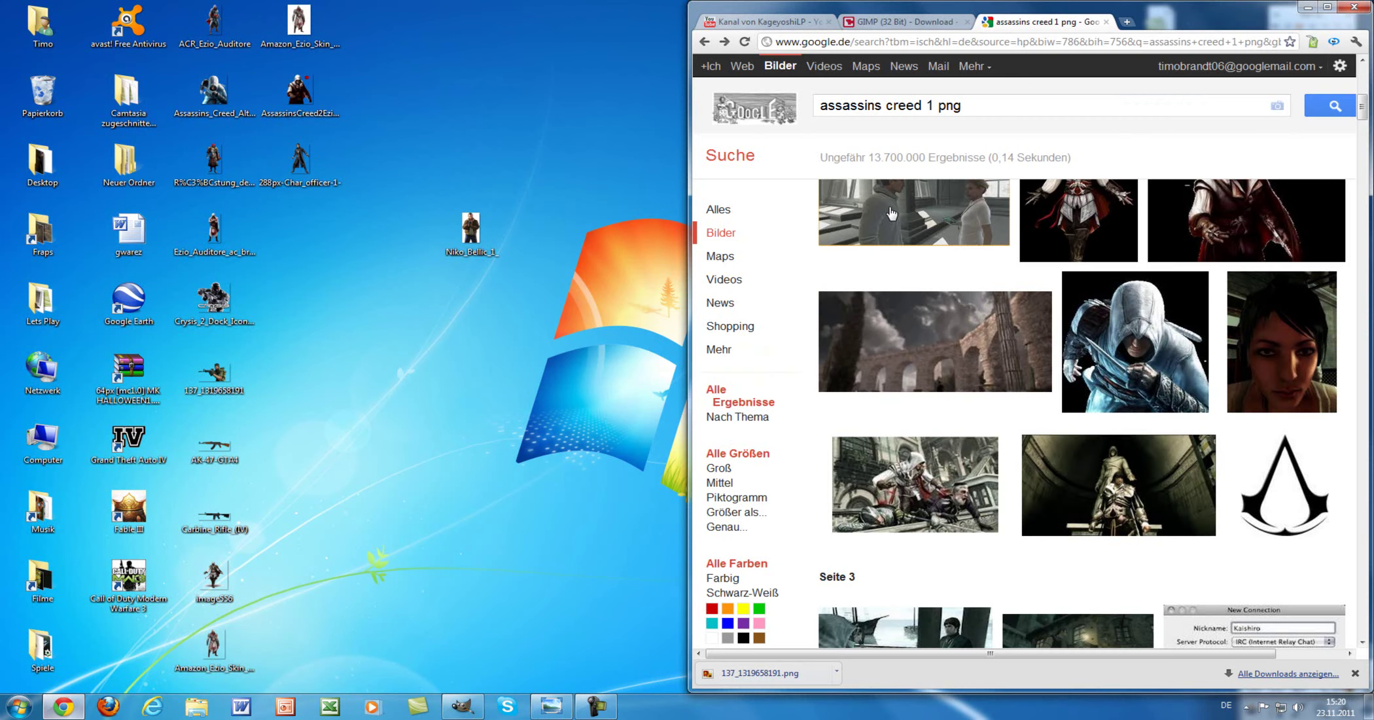
pyautogui.click(908, 25)
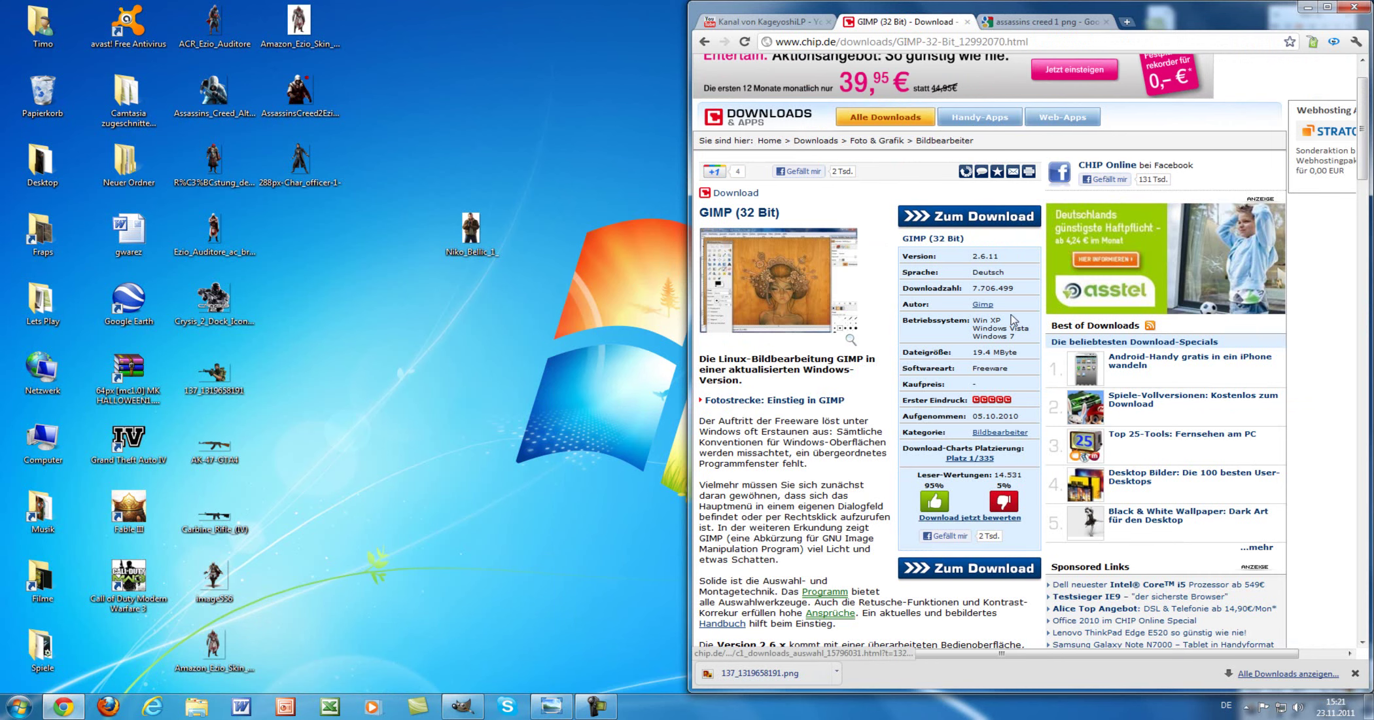
# - Return to the Google image results and search for "crysis png"
pyautogui.click(1007, 26)
pyautogui.click(705, 42)
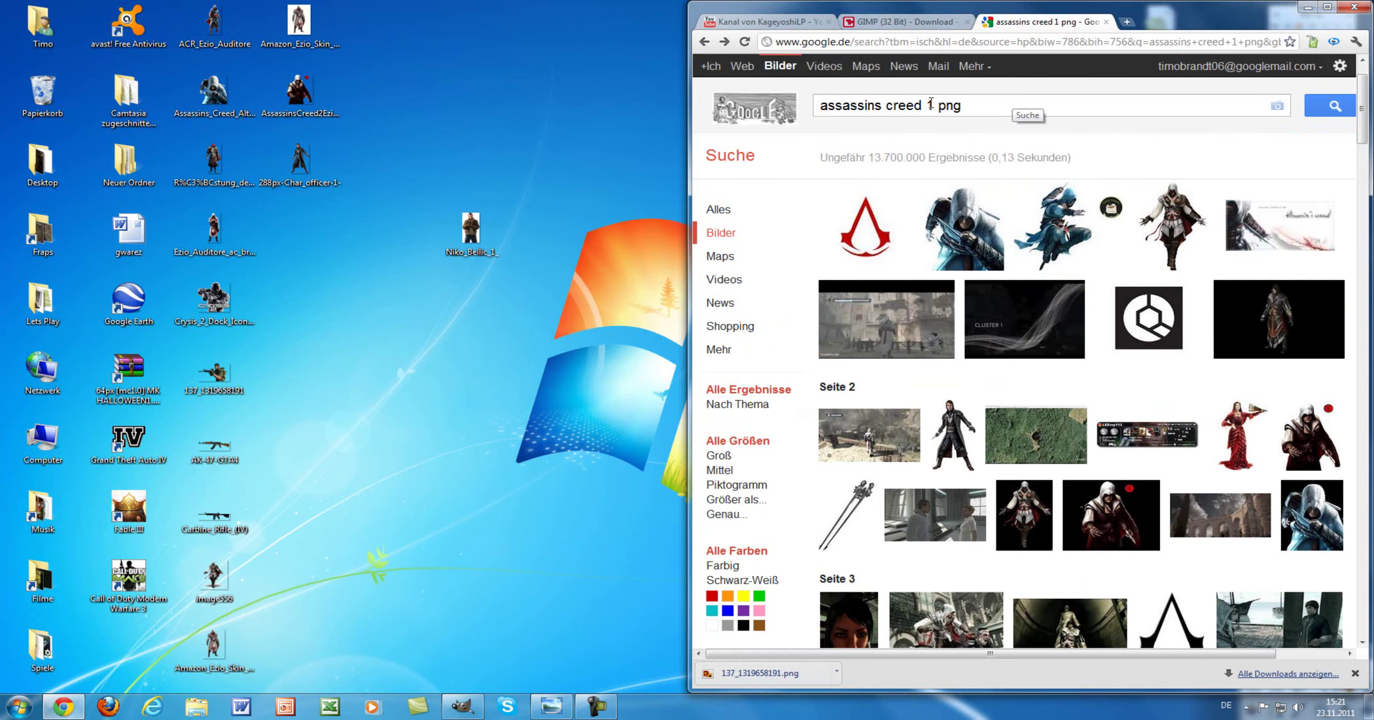
pyautogui.tripleClick(971, 107)
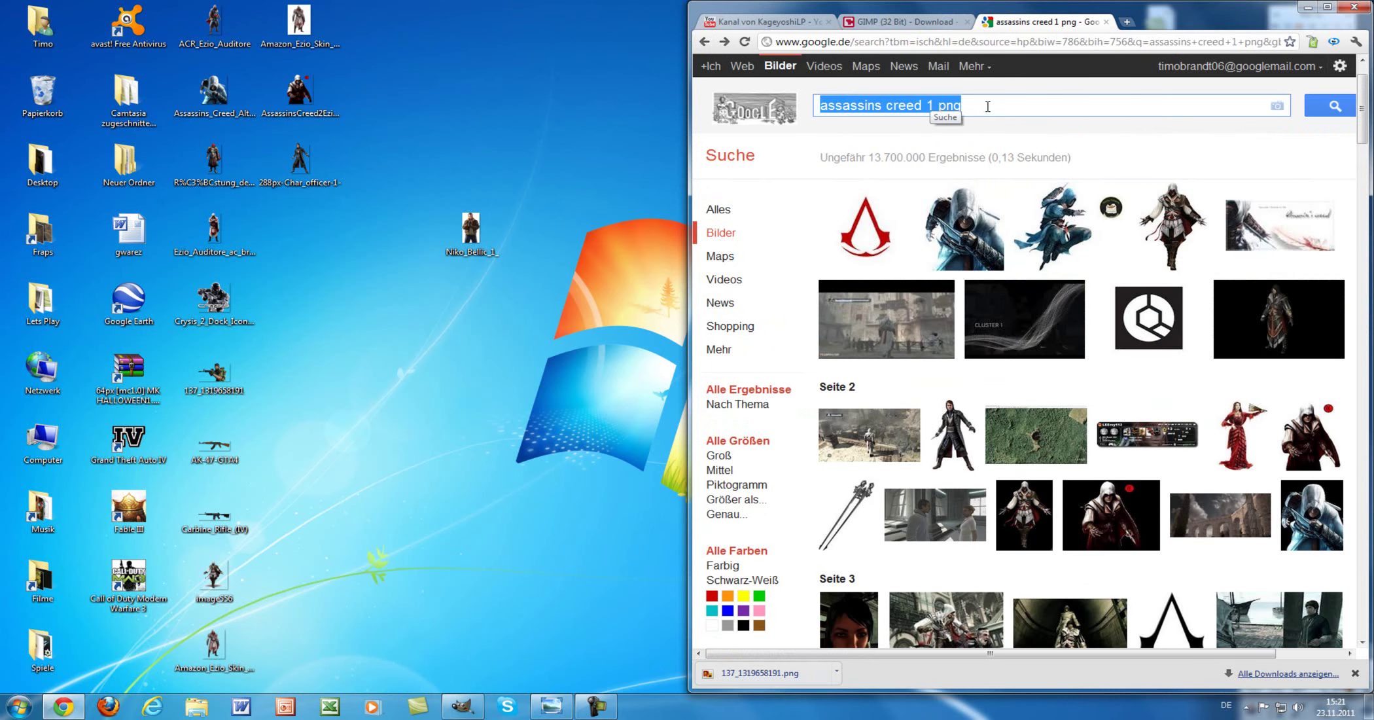
pyautogui.press('BackSpace')
pyautogui.write('crys')
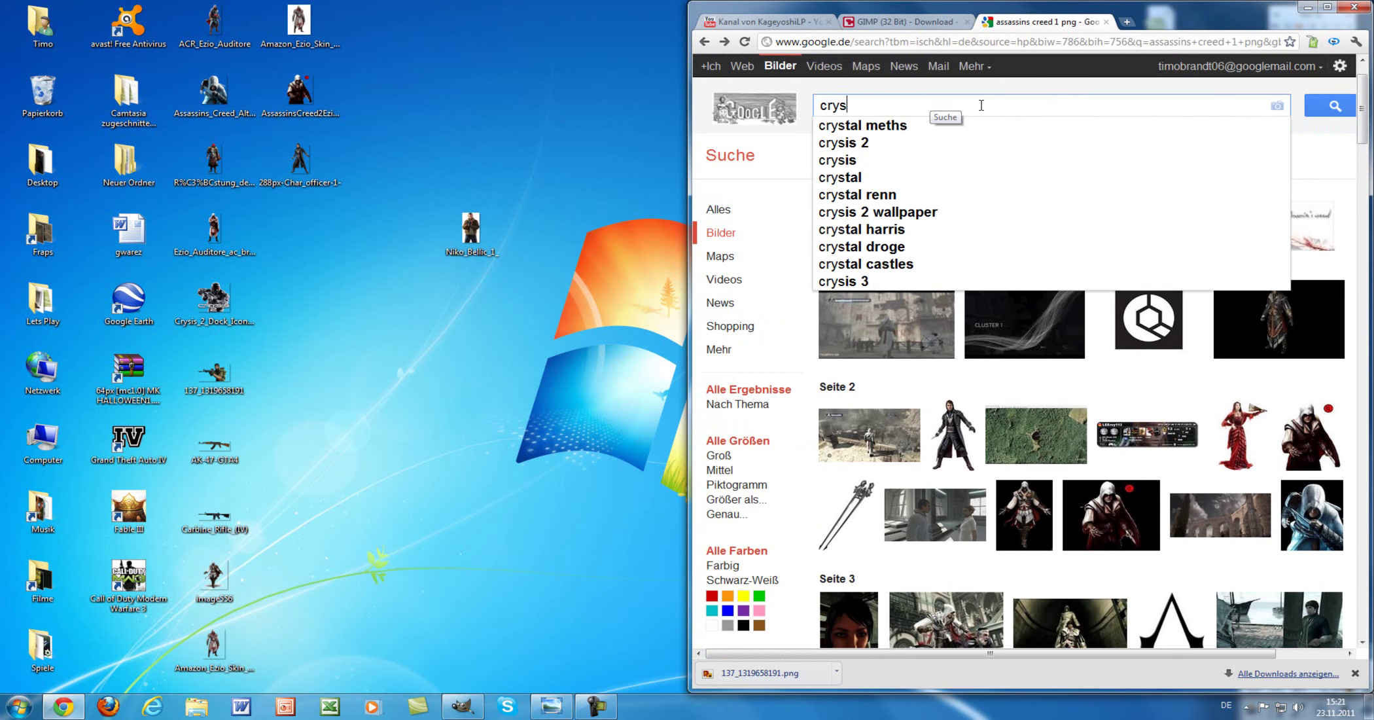
pyautogui.write('is png')
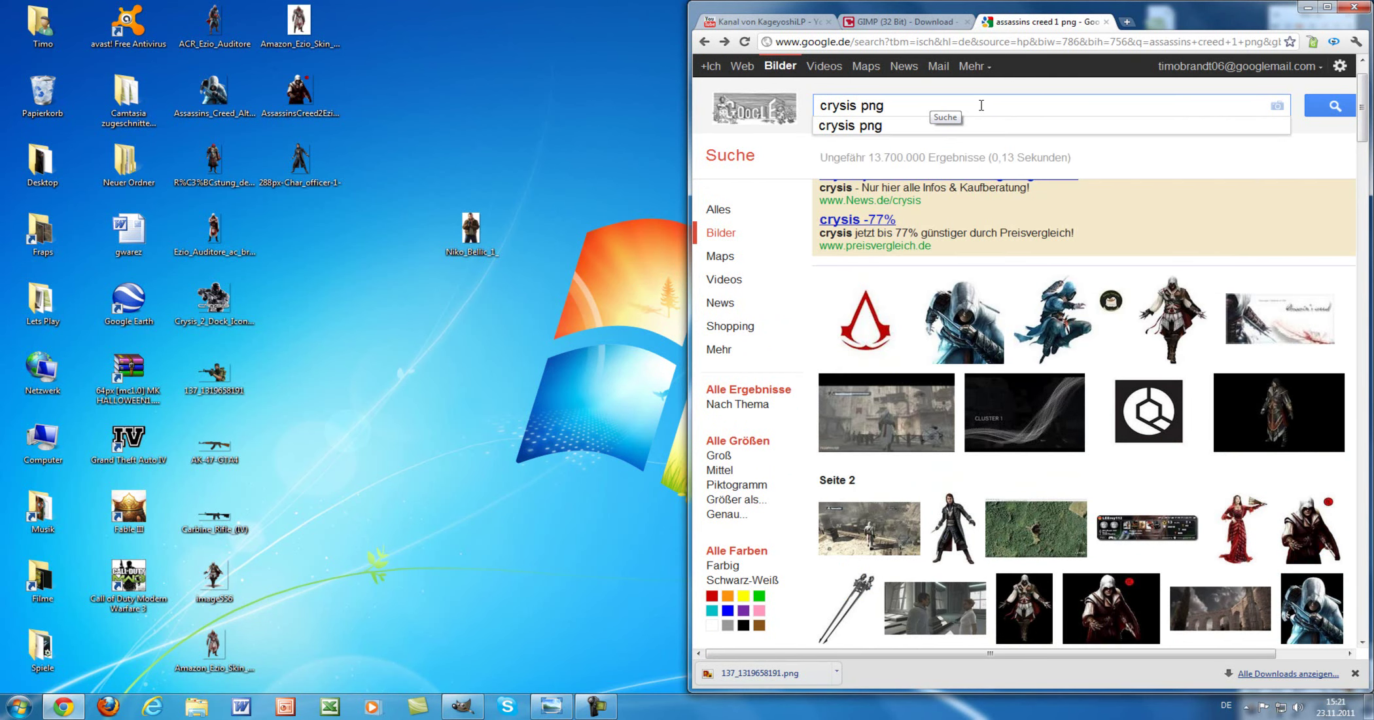
pyautogui.press('Return')
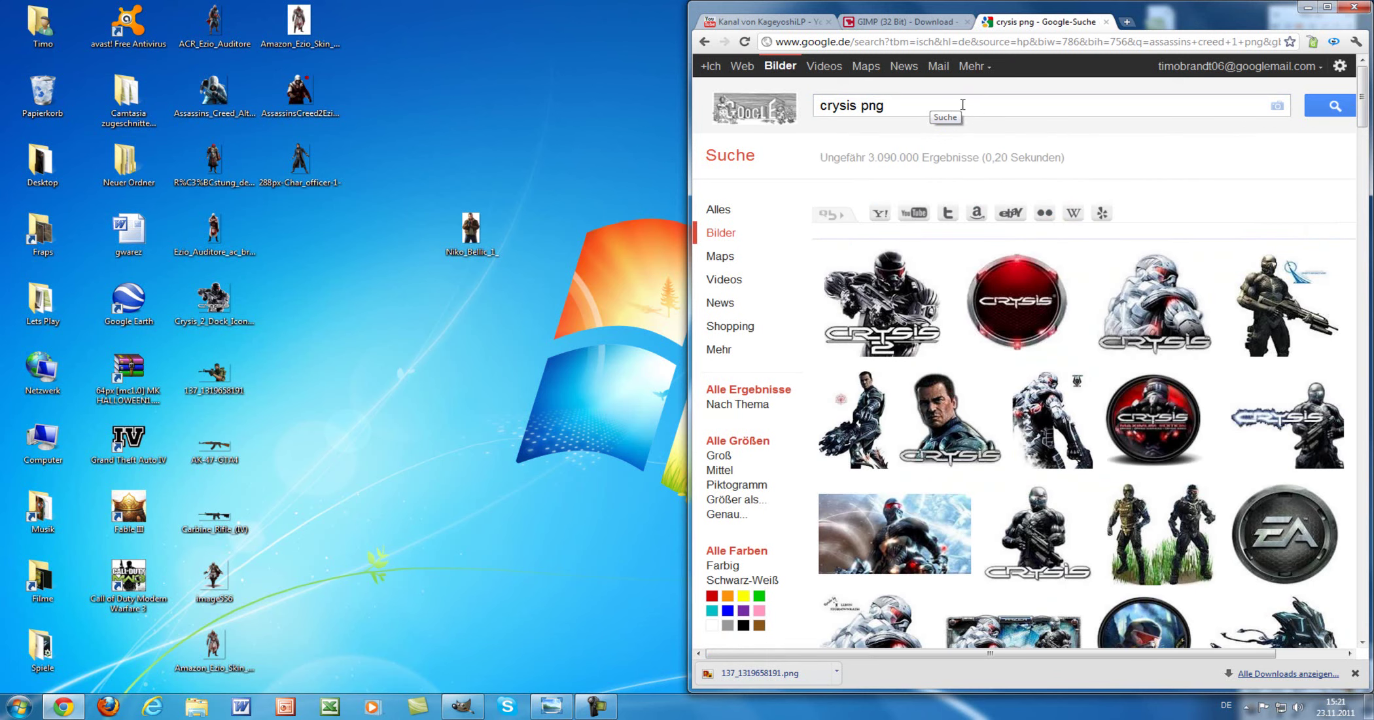
# - Open the full-size crysis5.png image of the armored soldier from the results and close the leftover photo viewer
pyautogui.click(1043, 419)
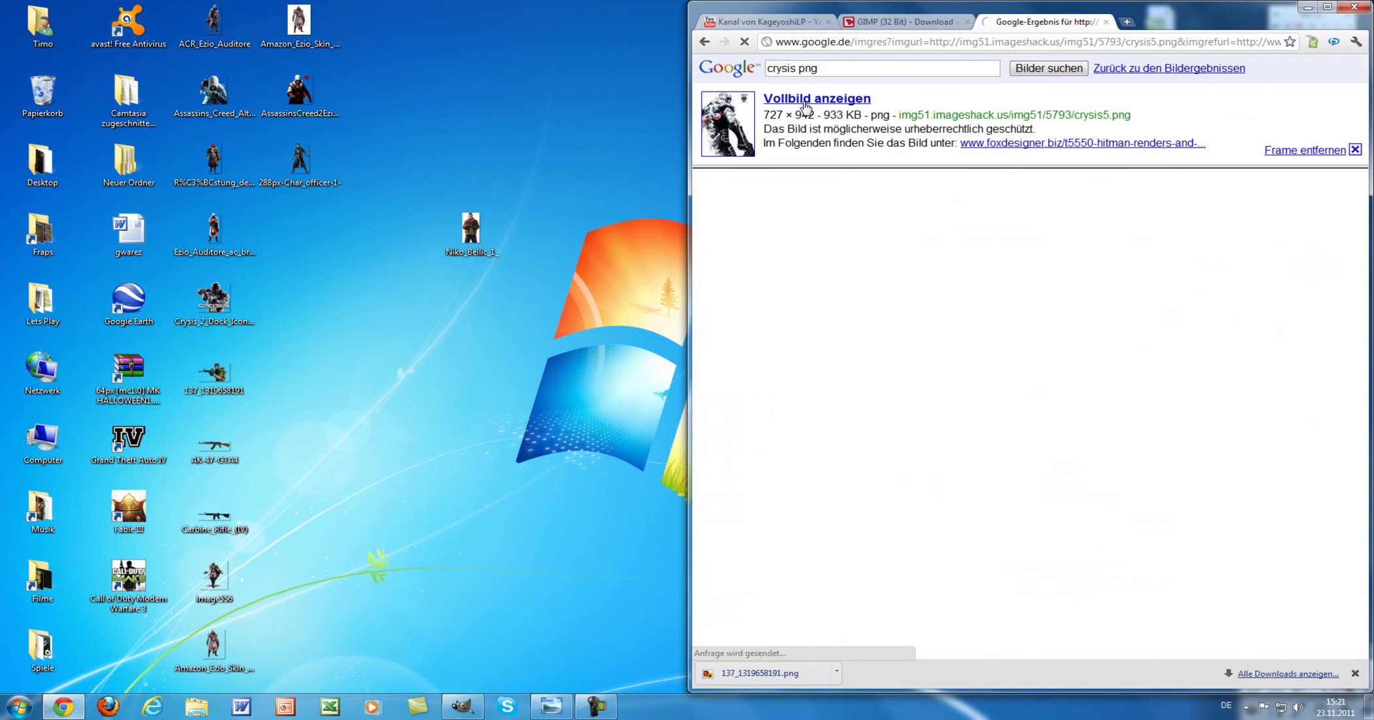
pyautogui.click(805, 104)
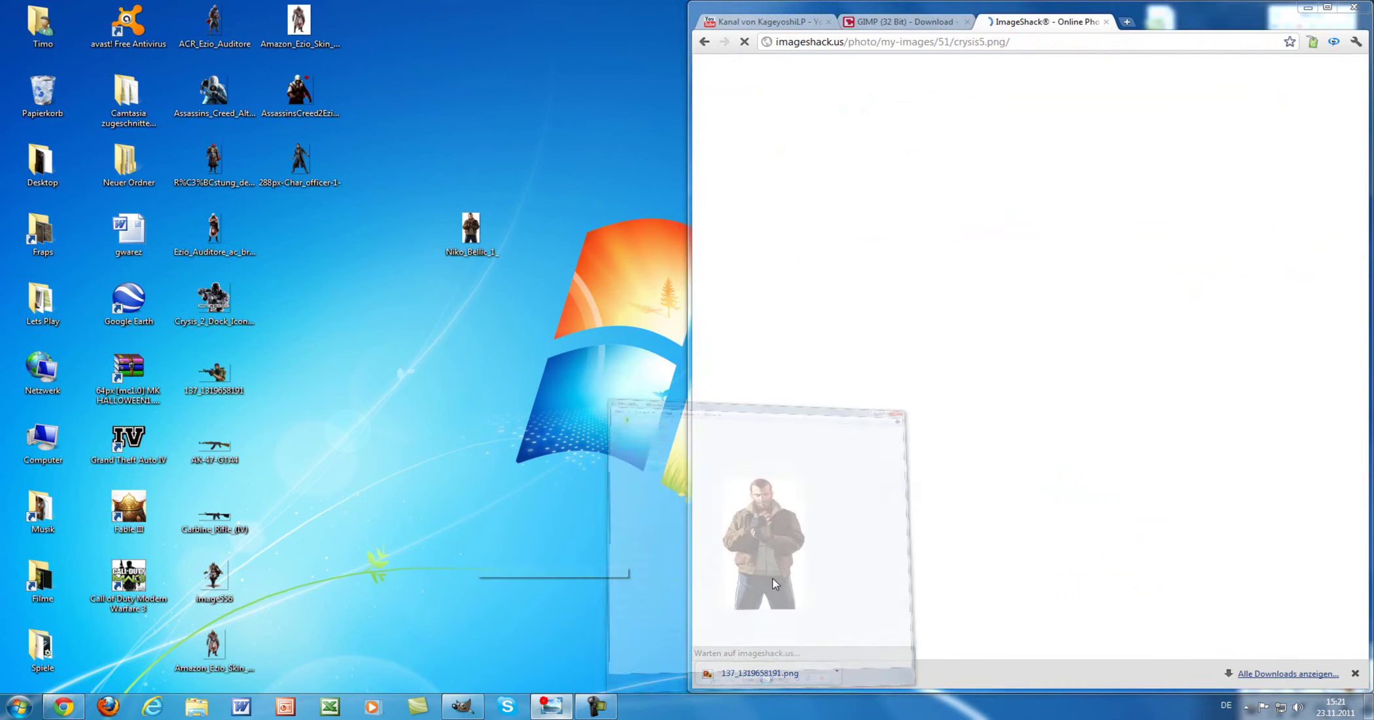
pyautogui.click(550, 706)
pyautogui.click(1352, 9)
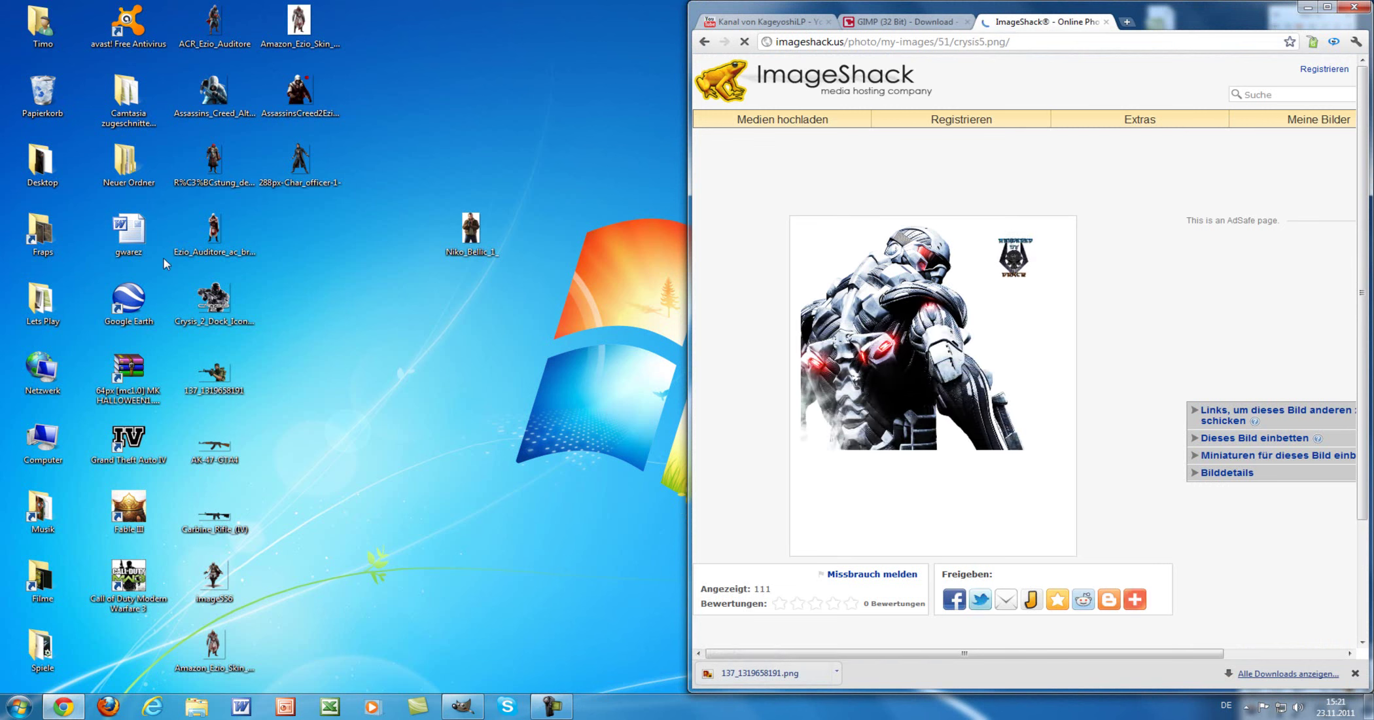
# - Save the crysis5 image from the ImageShack page onto the desktop and minimize the browser
pyautogui.moveTo(988, 230)
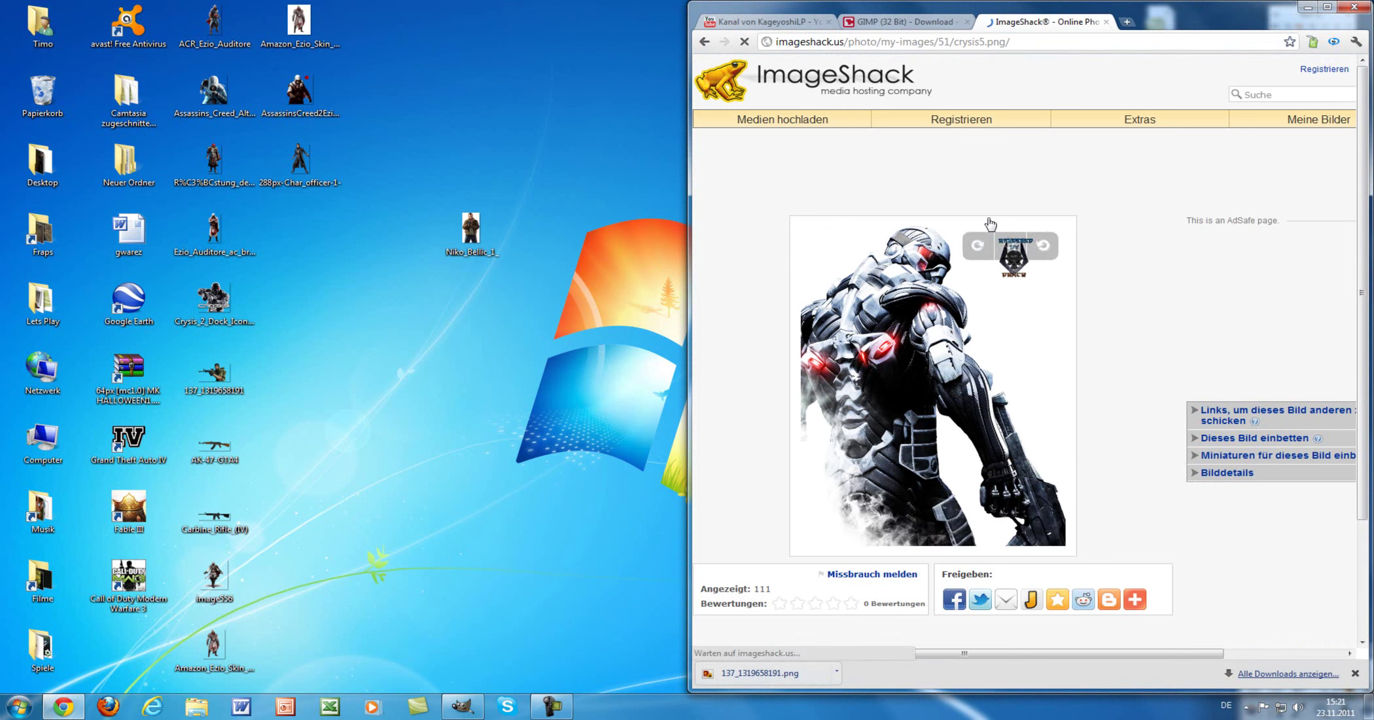
pyautogui.moveTo(933, 340); pyautogui.dragTo(320, 237)
pyautogui.click(470, 233)
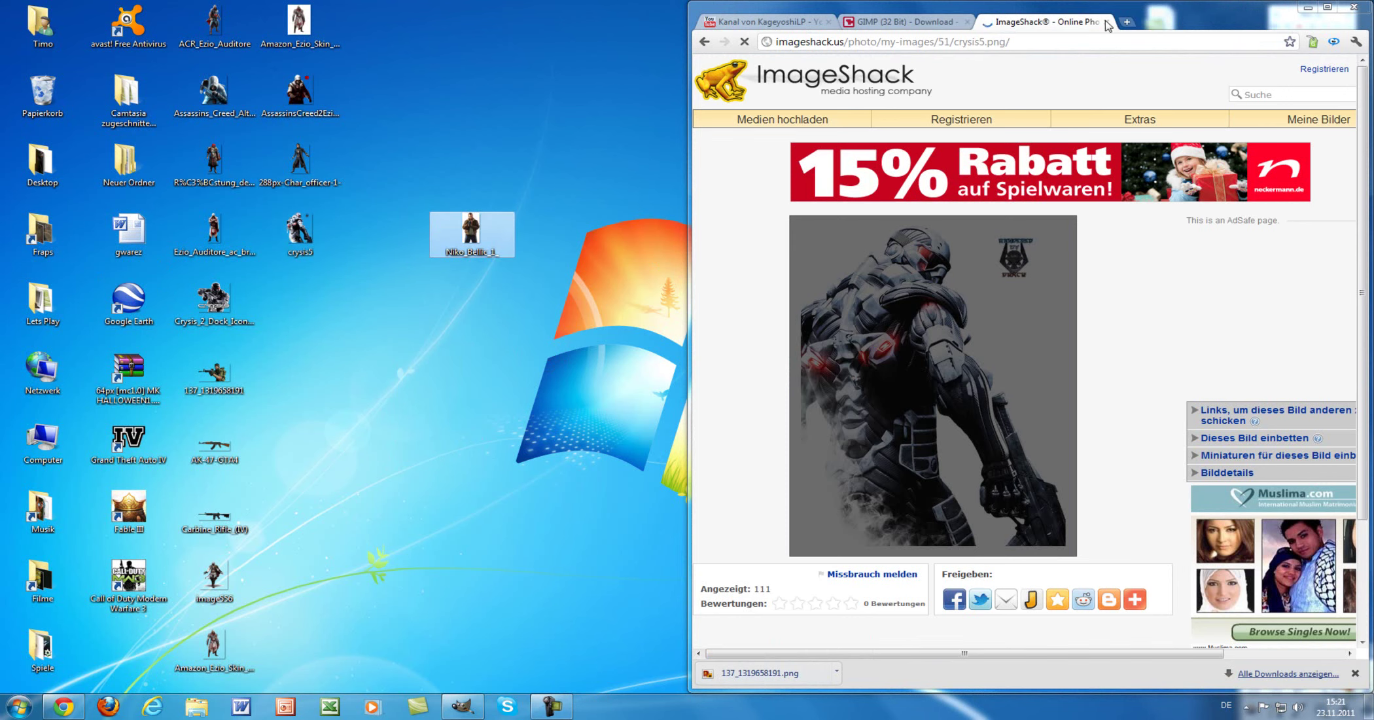
pyautogui.click(1311, 10)
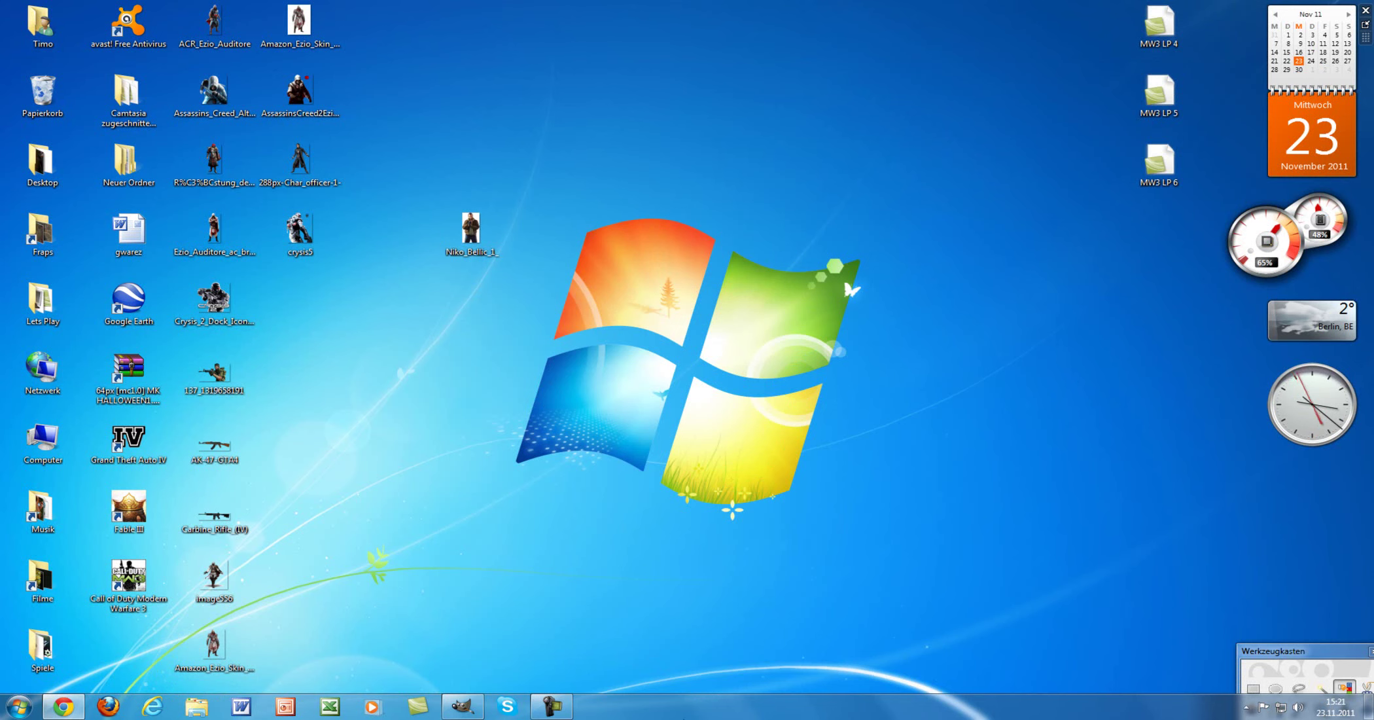
# - Move the Niko_Bellic_1_ image file to the middle of the desktop
pyautogui.moveTo(445, 238); pyautogui.dragTo(720, 249)
pyautogui.click(717, 314)
pyautogui.click(725, 241)
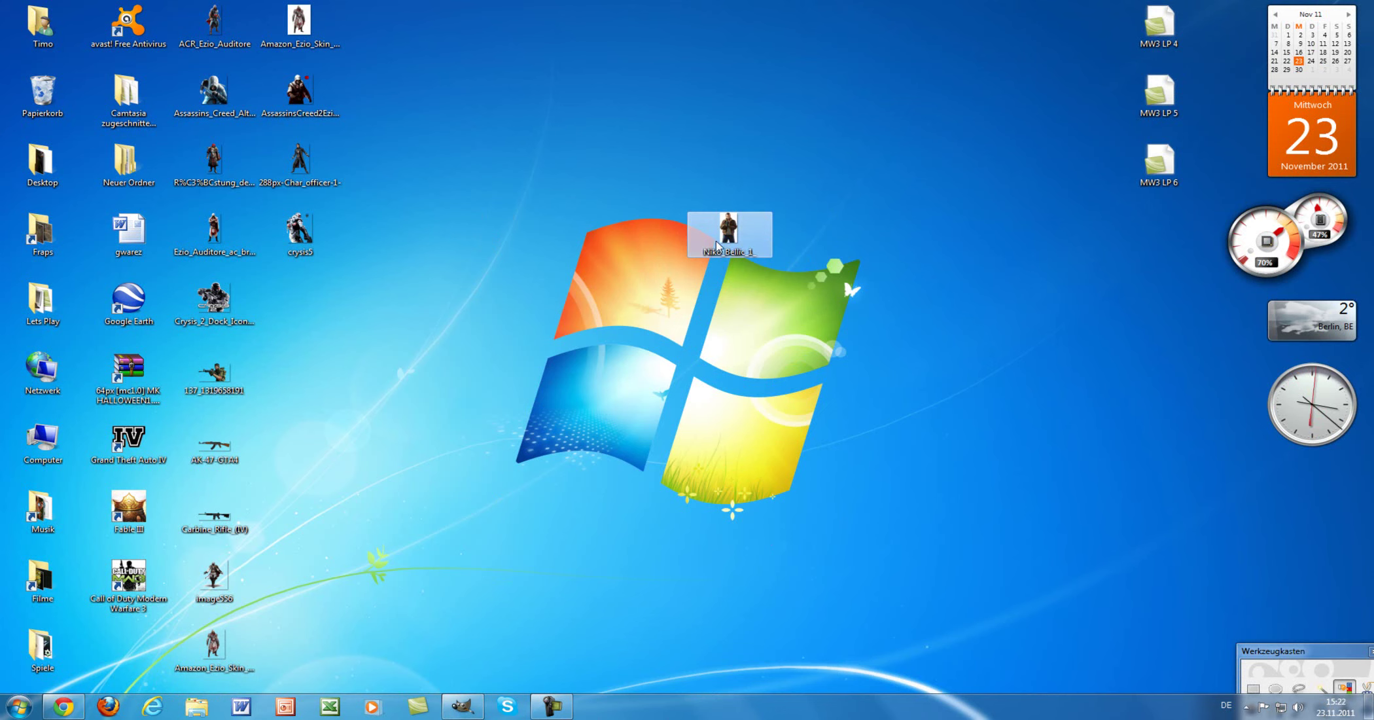
pyautogui.moveTo(611, 288); pyautogui.dragTo(661, 258)
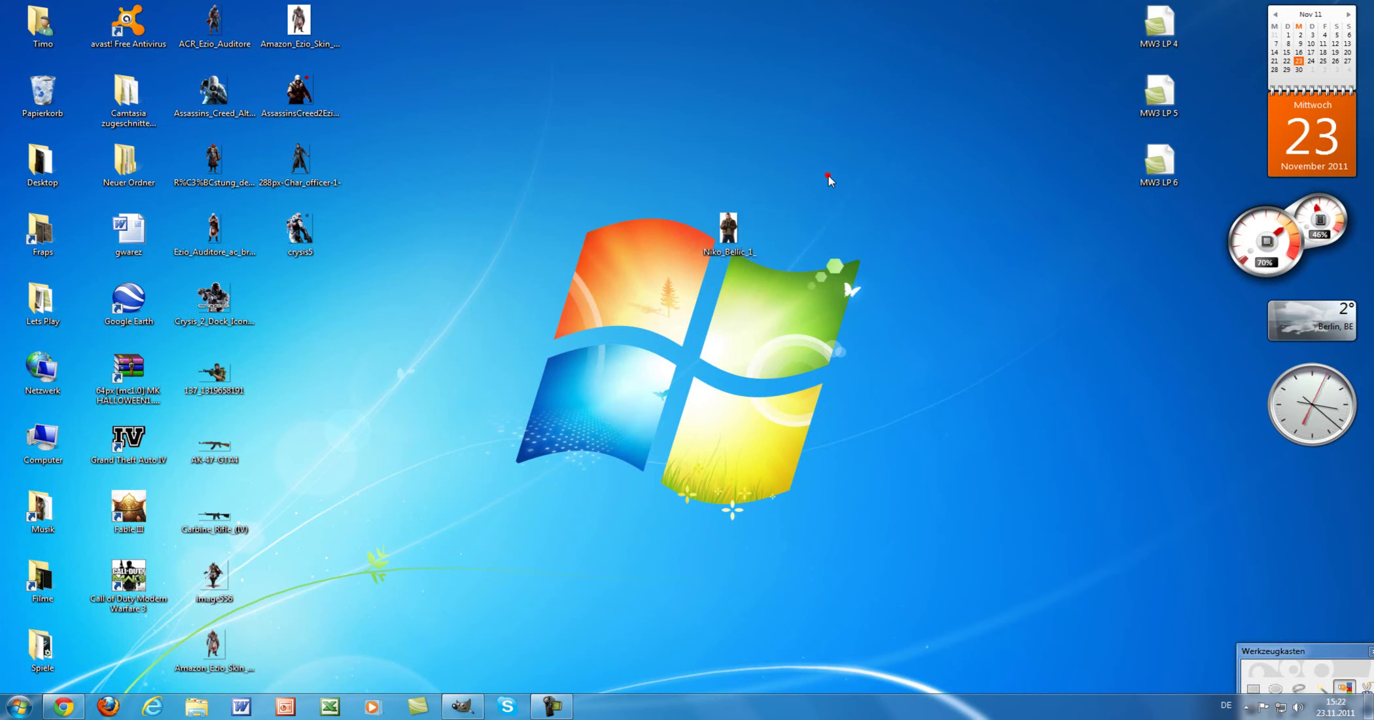
# - Switch to GIMP with its main window maximized and place the toolbox over that window
pyautogui.click(468, 716)
pyautogui.click(468, 716)
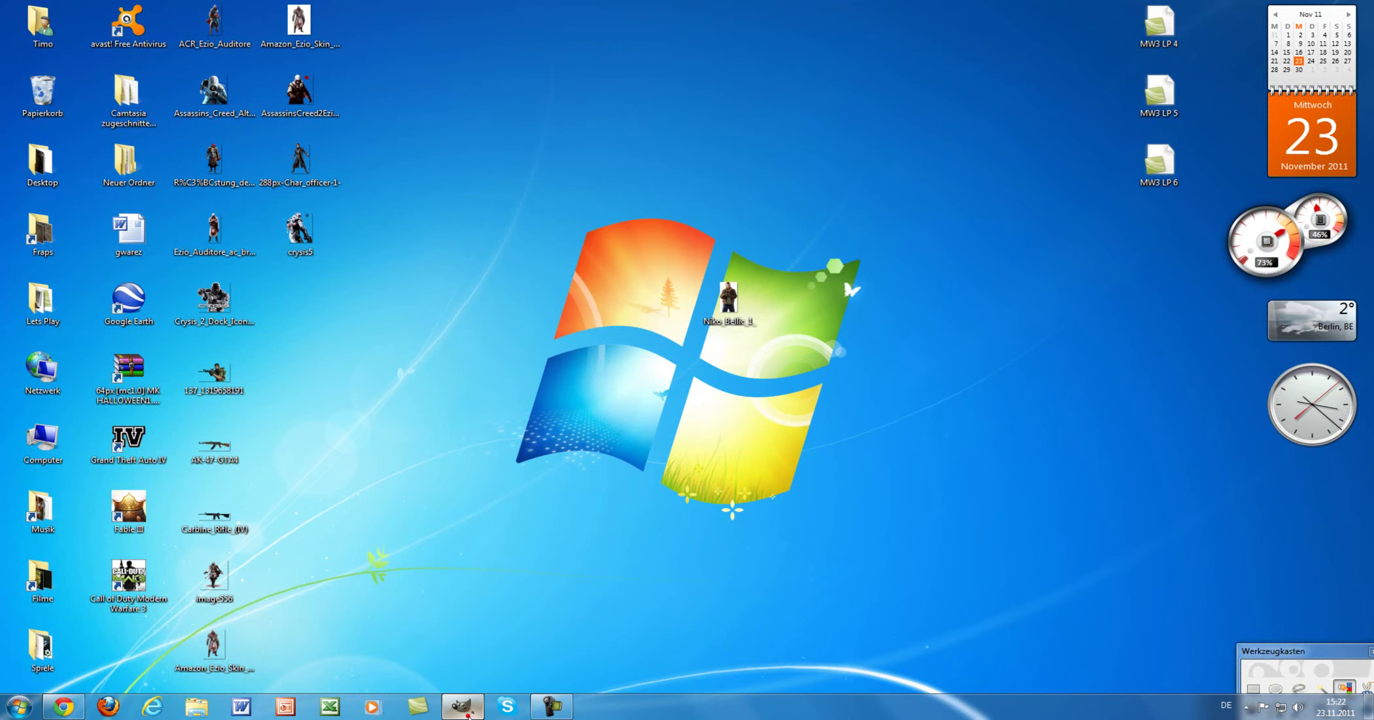
pyautogui.click(468, 716)
pyautogui.click(1355, 5)
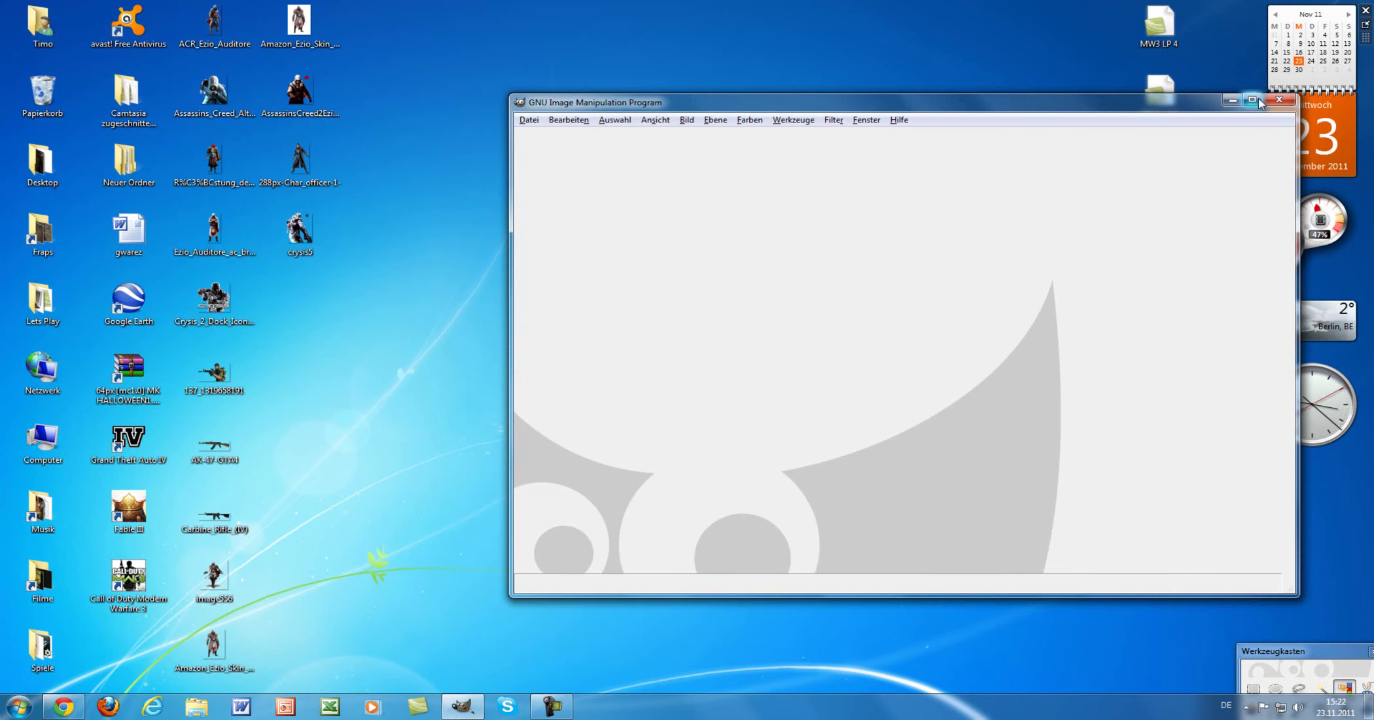
pyautogui.click(1255, 97)
pyautogui.click(1305, 5)
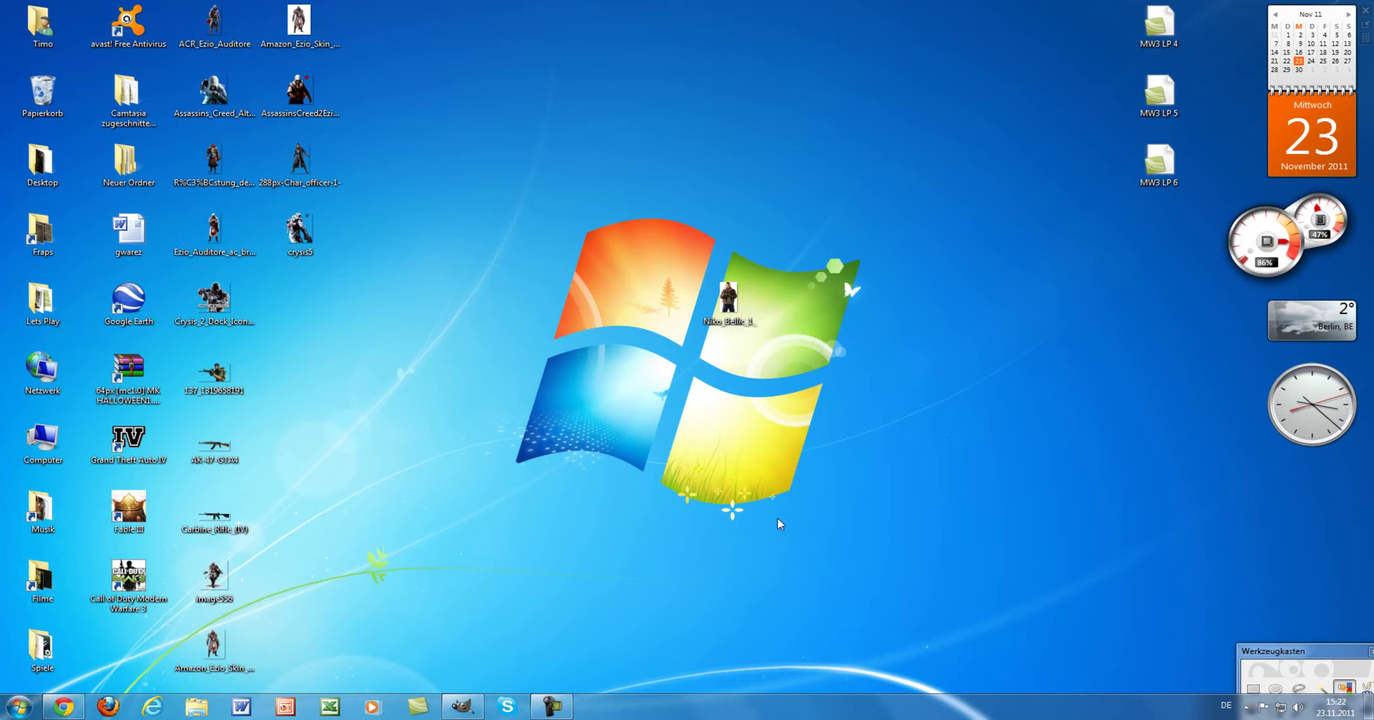
pyautogui.click(466, 707)
pyautogui.moveTo(1285, 650); pyautogui.dragTo(75, 56)
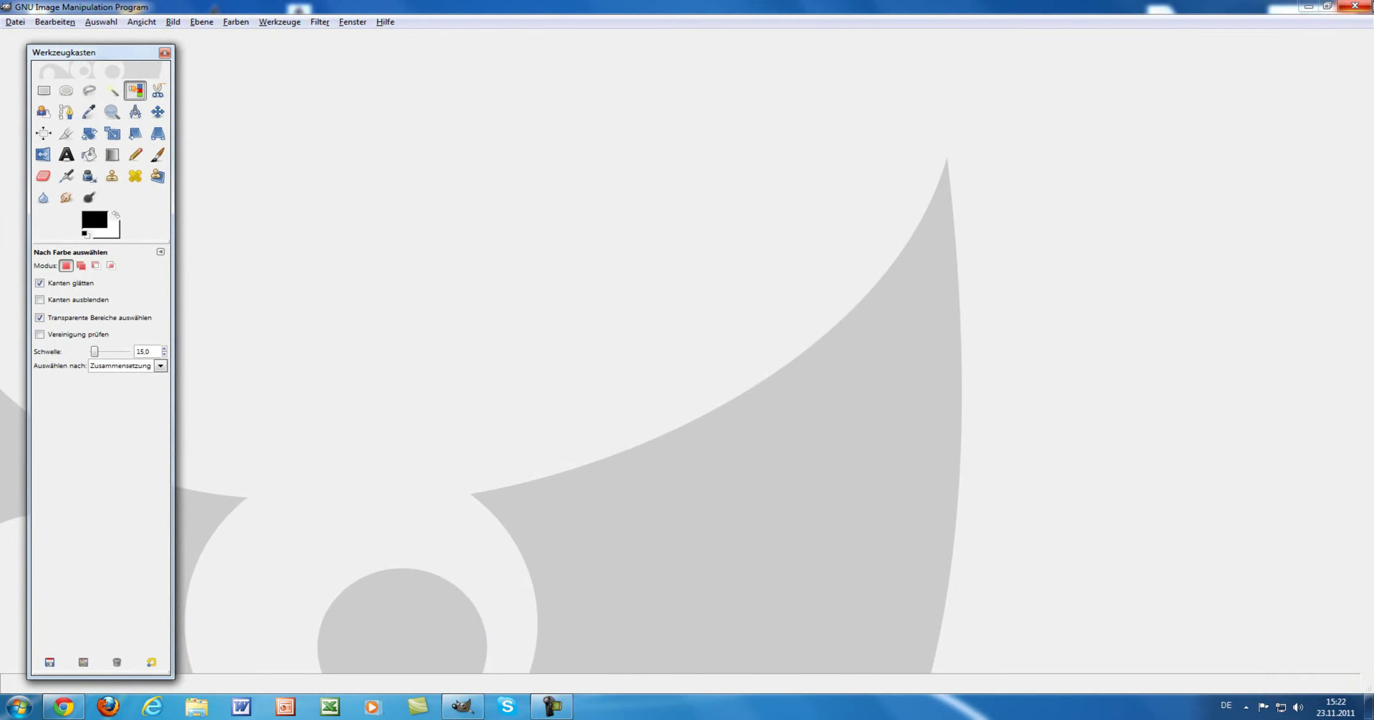
# - Open the Niko_Bellic_1_ image from the desktop in GIMP and move the toolbox clear of the menus
pyautogui.click(1304, 11)
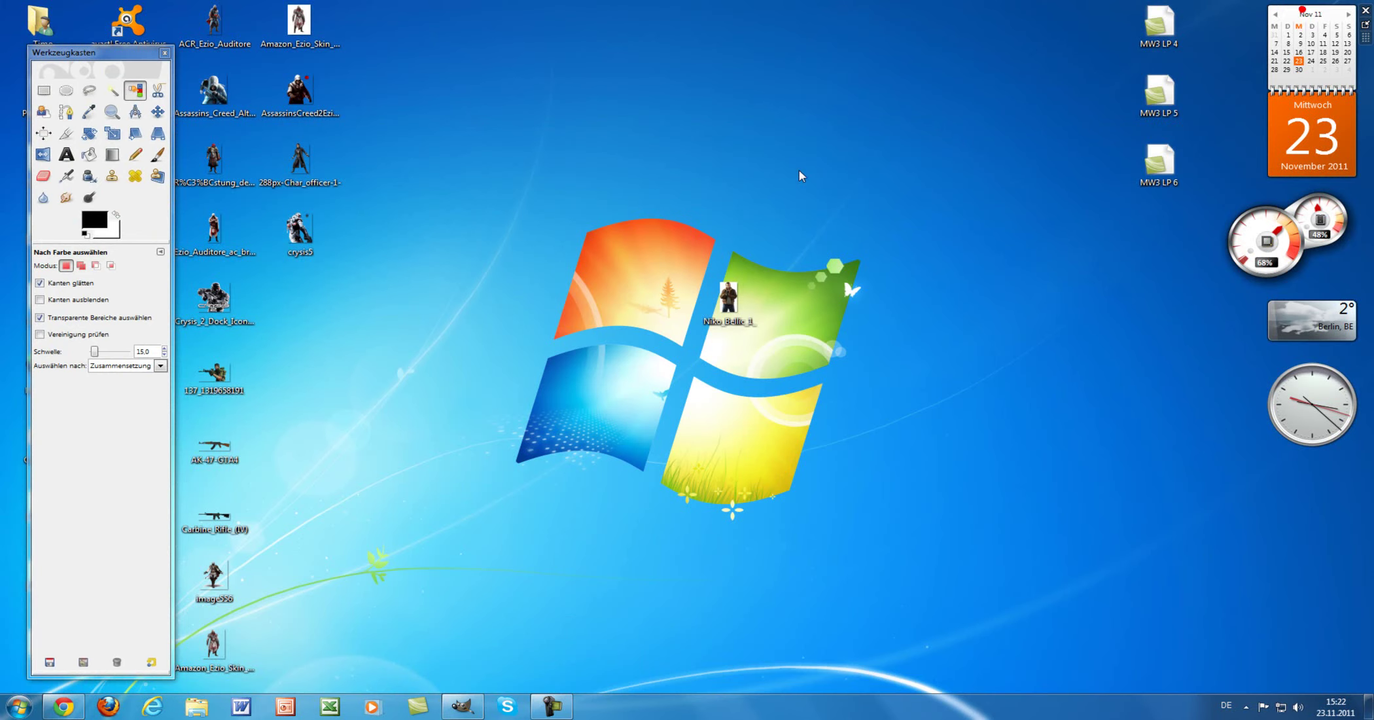
pyautogui.moveTo(728, 300); pyautogui.dragTo(586, 448)
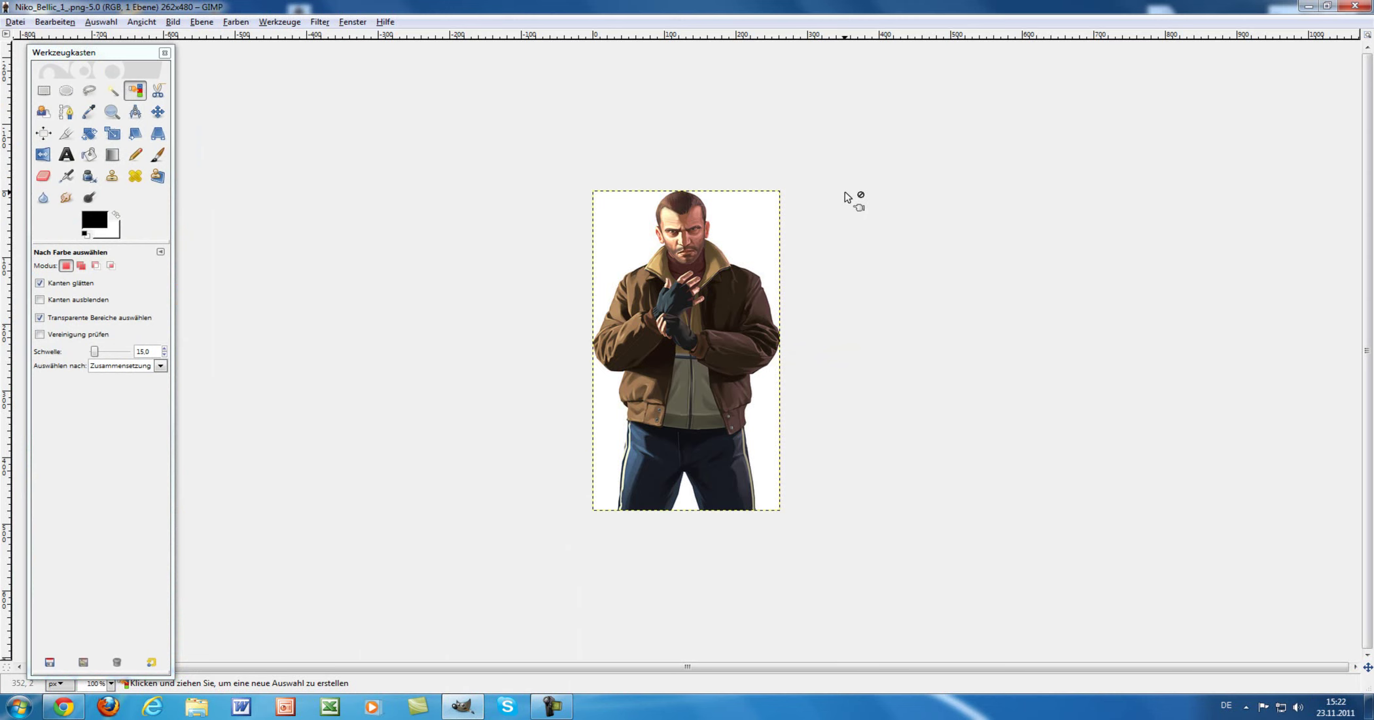
pyautogui.moveTo(159, 52); pyautogui.dragTo(160, 29)
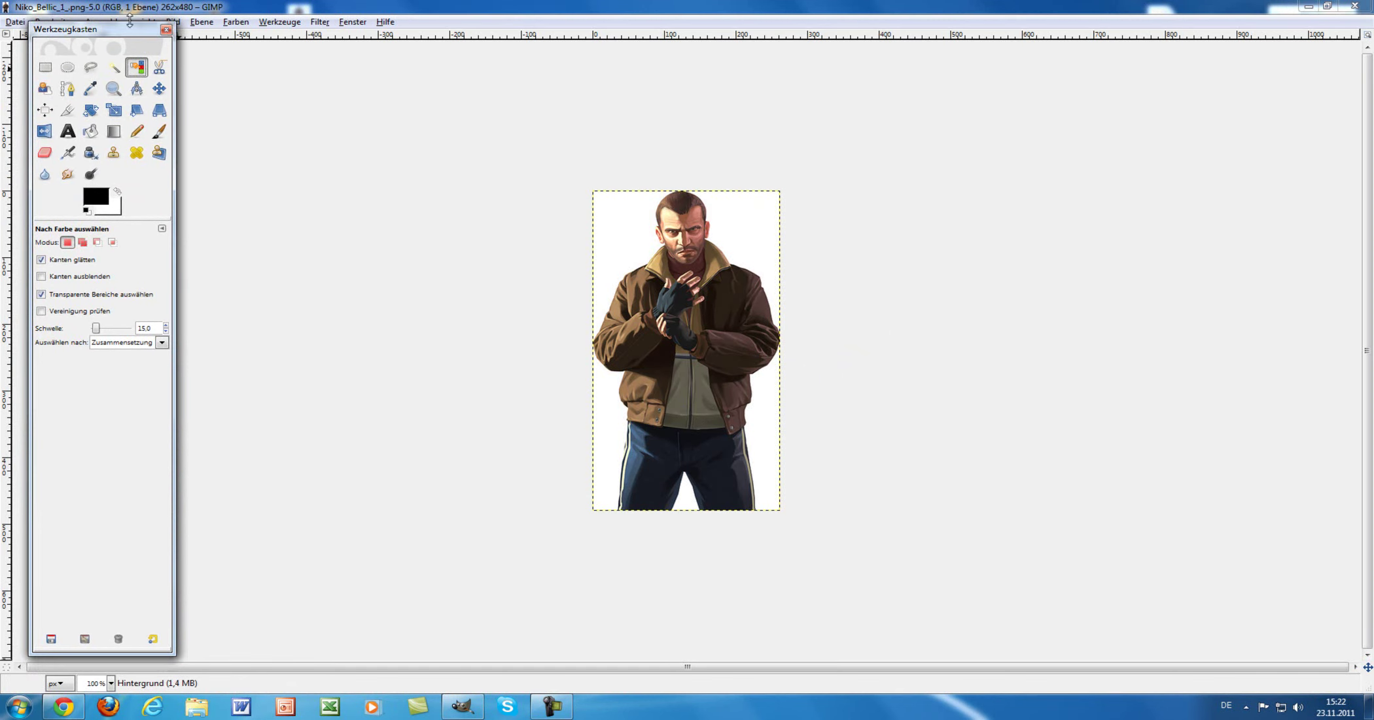
pyautogui.moveTo(135, 32); pyautogui.dragTo(158, 50)
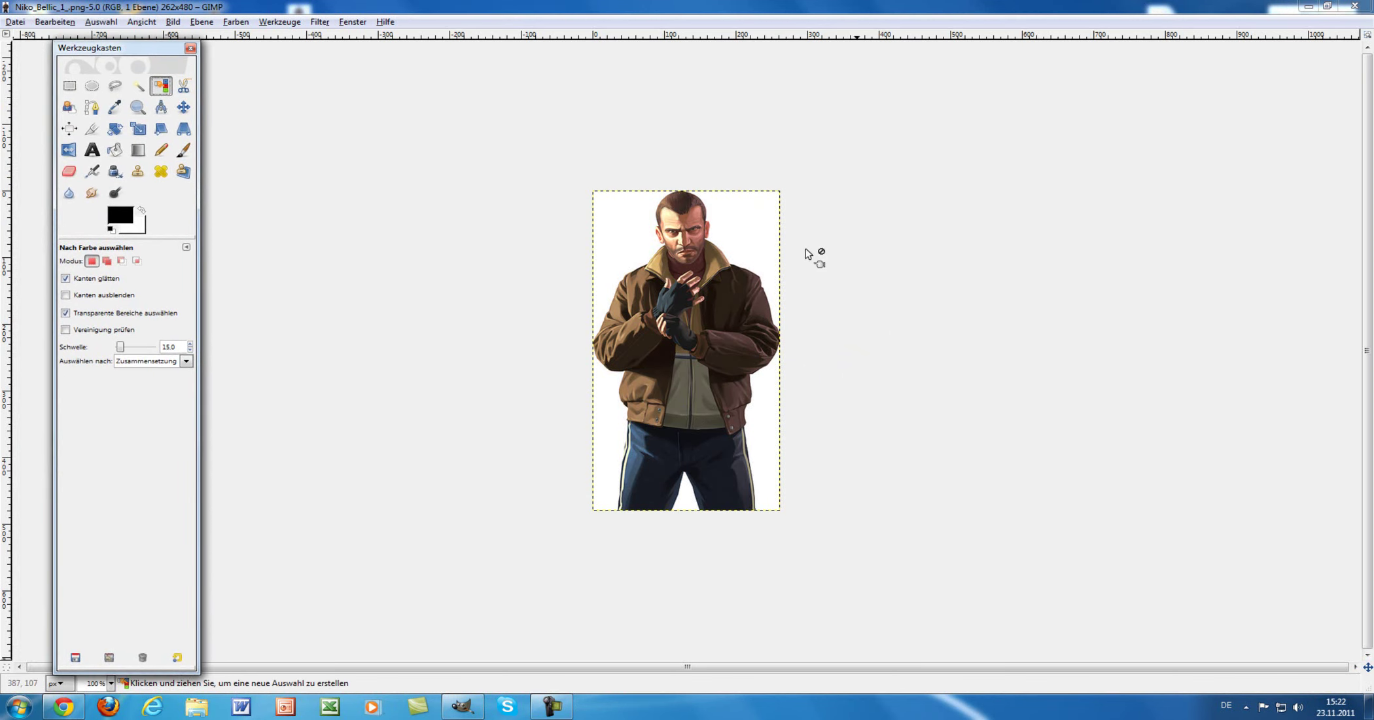
# - Check the layer's options for adding an alpha channel and select the white background around the figure by color
pyautogui.click(203, 23)
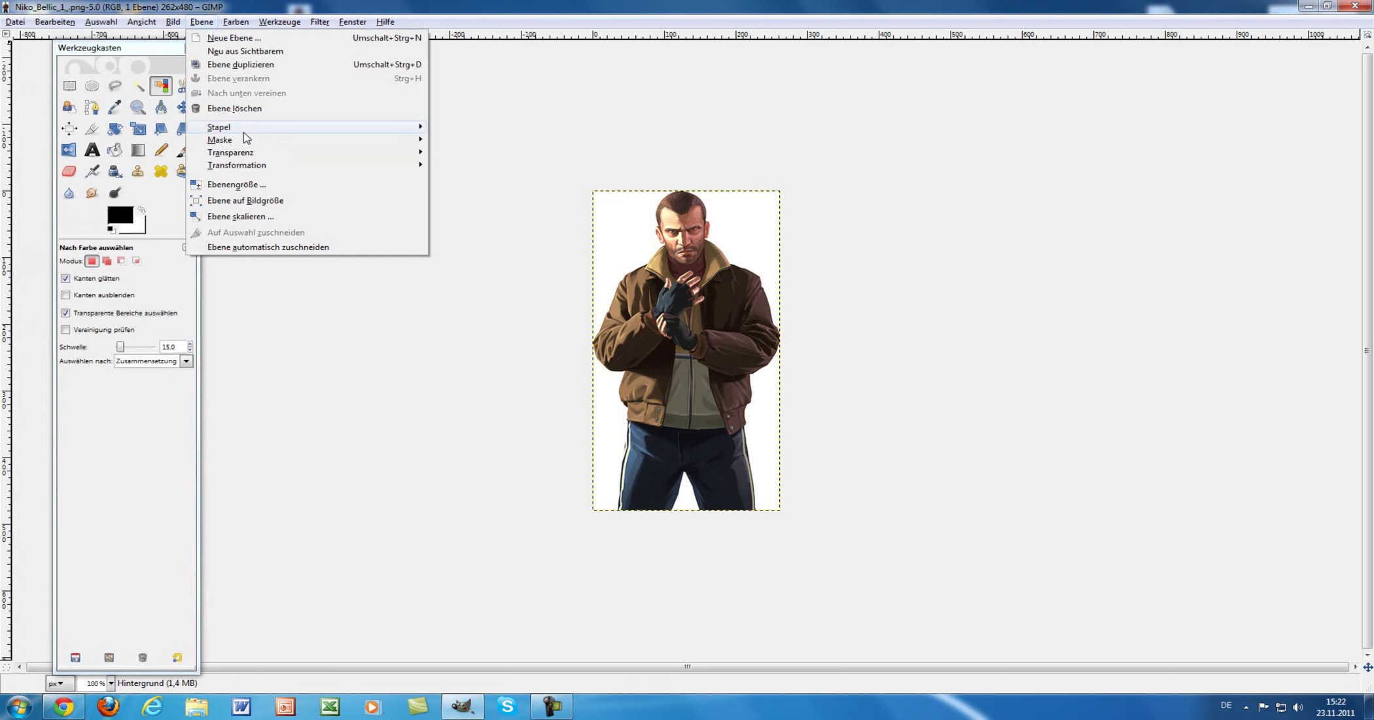
pyautogui.click(246, 153)
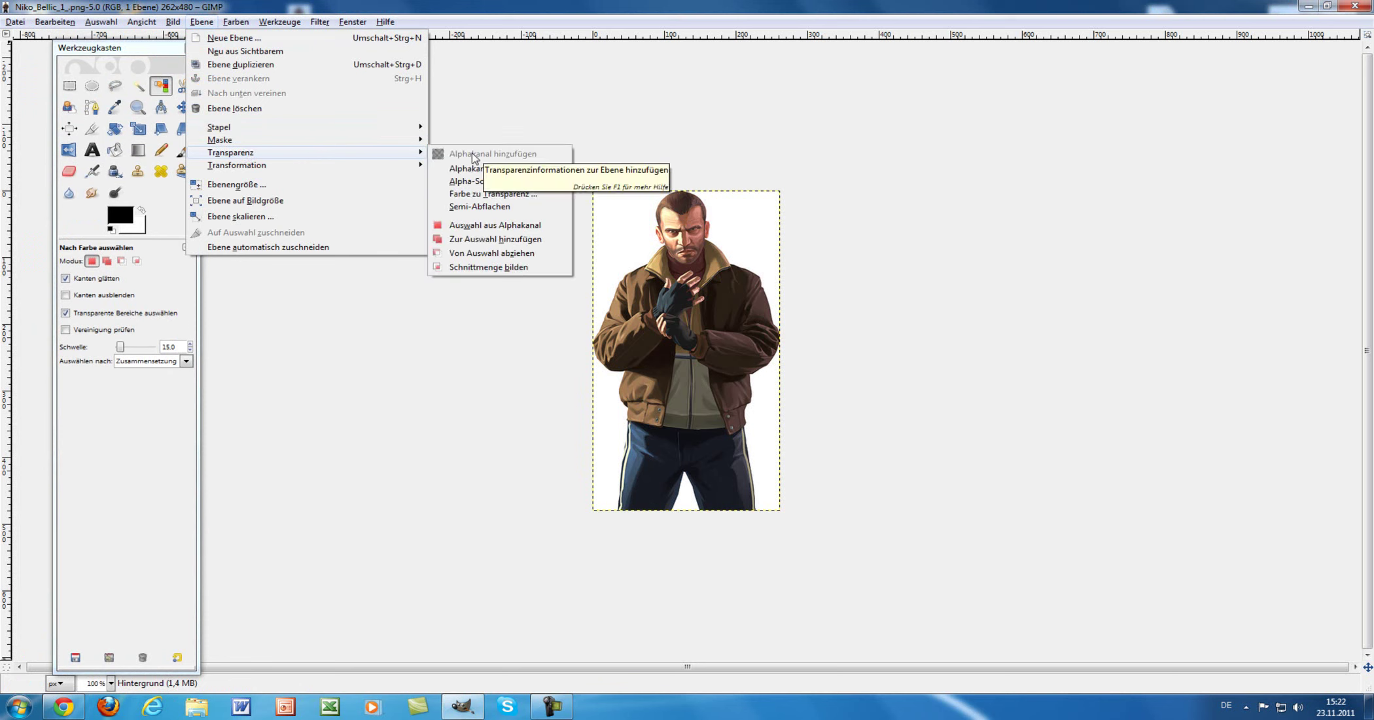
pyautogui.click(494, 123)
pyautogui.click(632, 235)
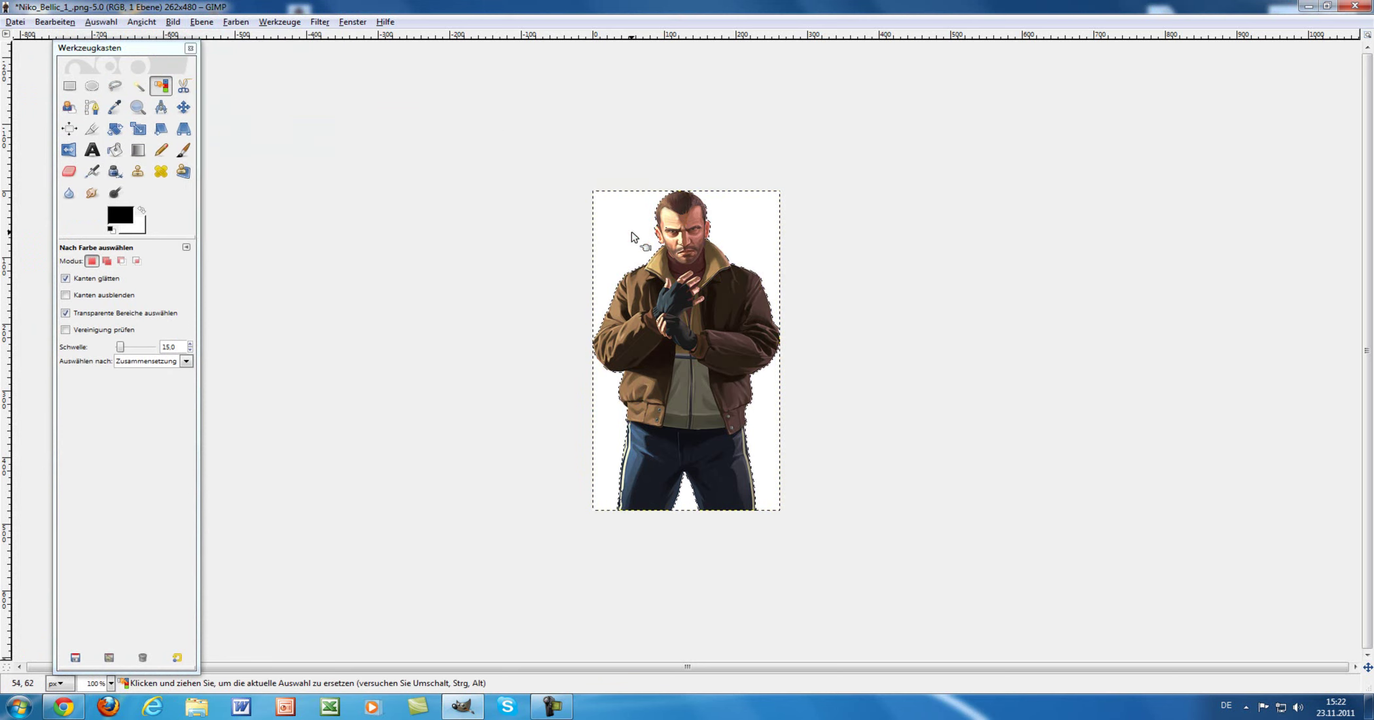
# - Examine the layer's transparency options for adding or removing an alpha channel
pyautogui.click(201, 22)
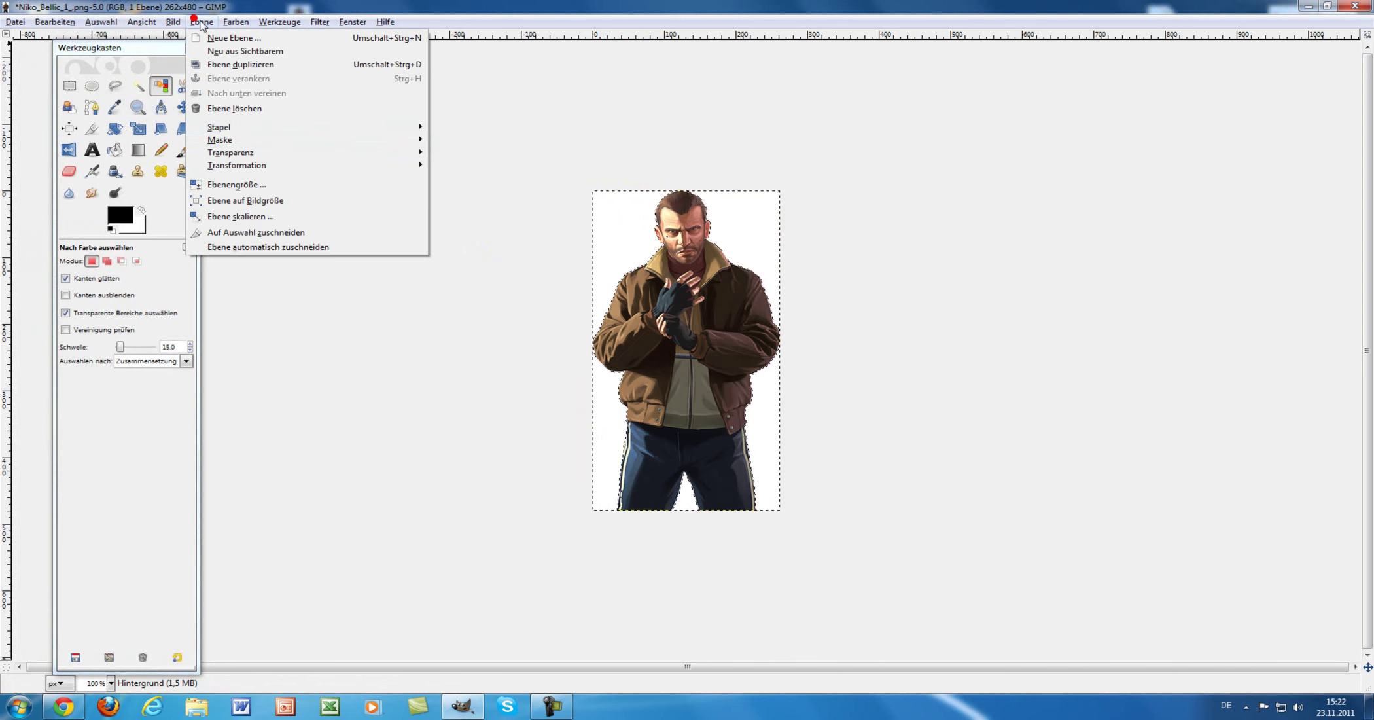
pyautogui.moveTo(270, 153)
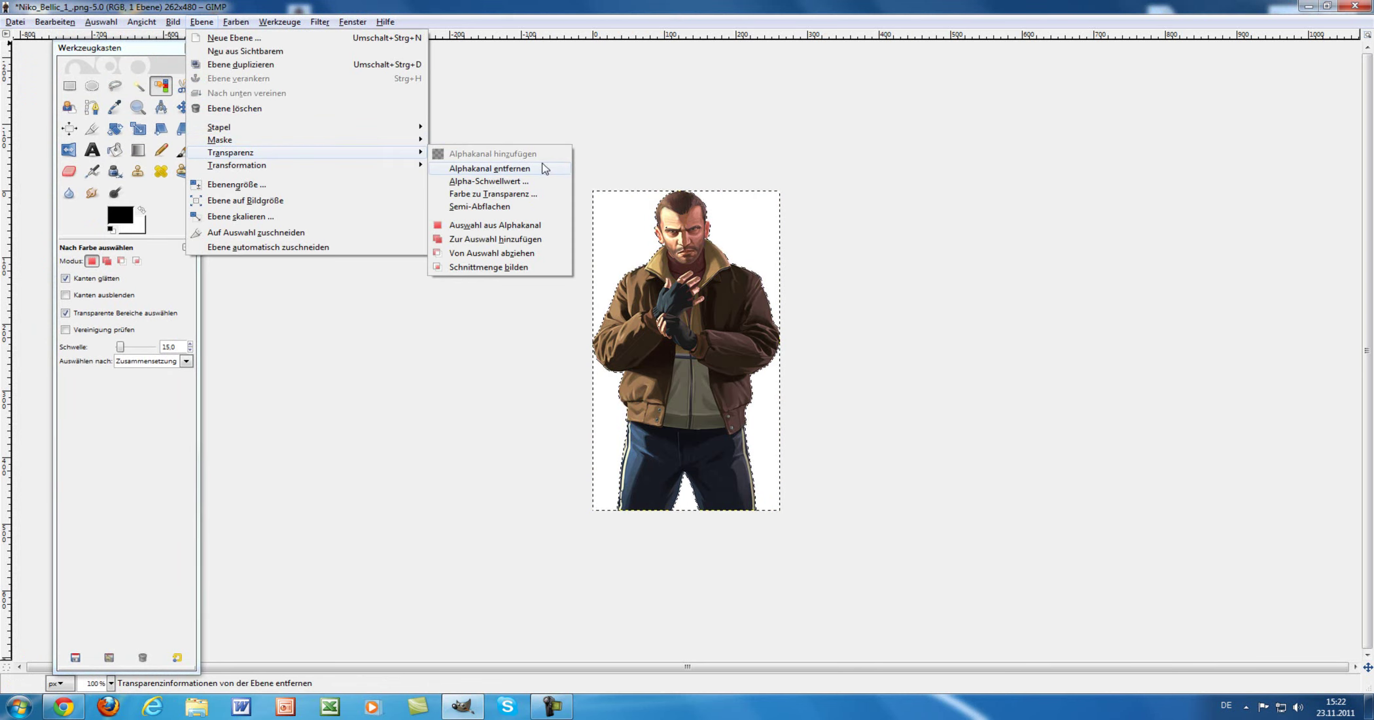
pyautogui.click(174, 85)
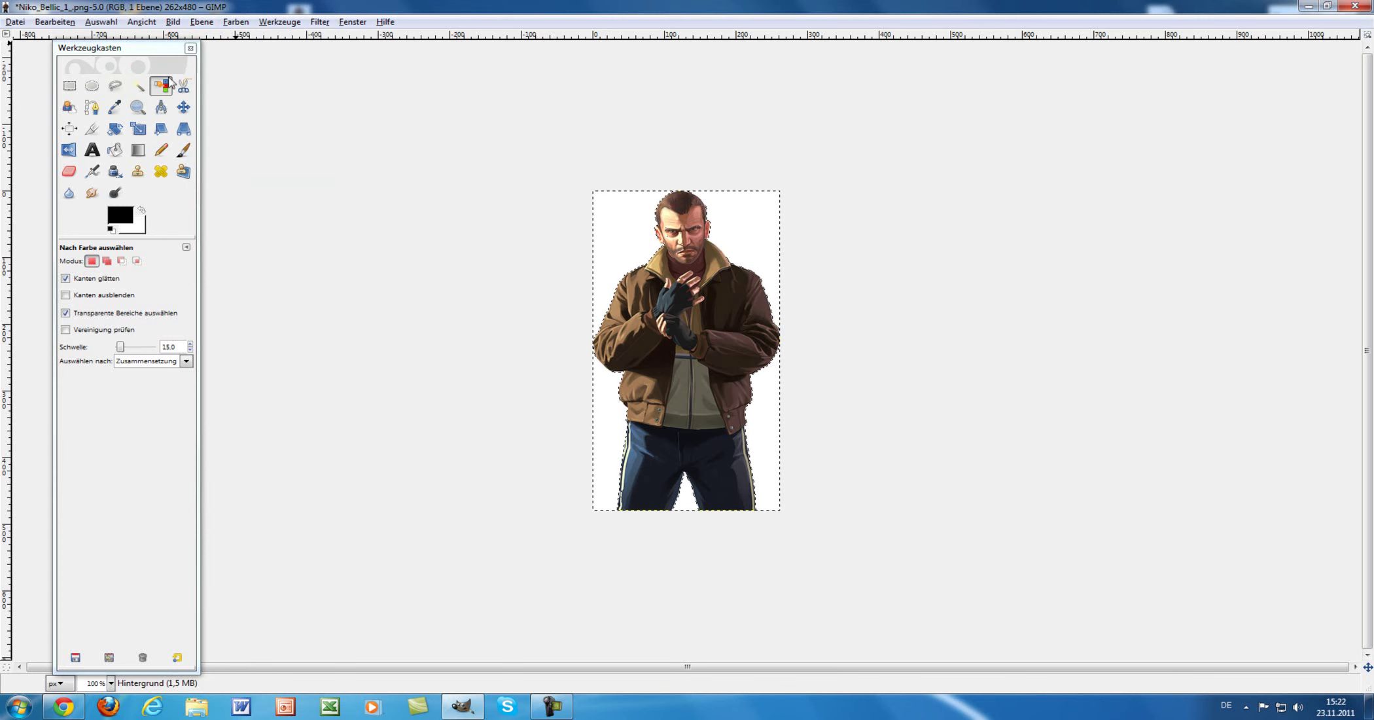
pyautogui.click(161, 128)
pyautogui.click(196, 21)
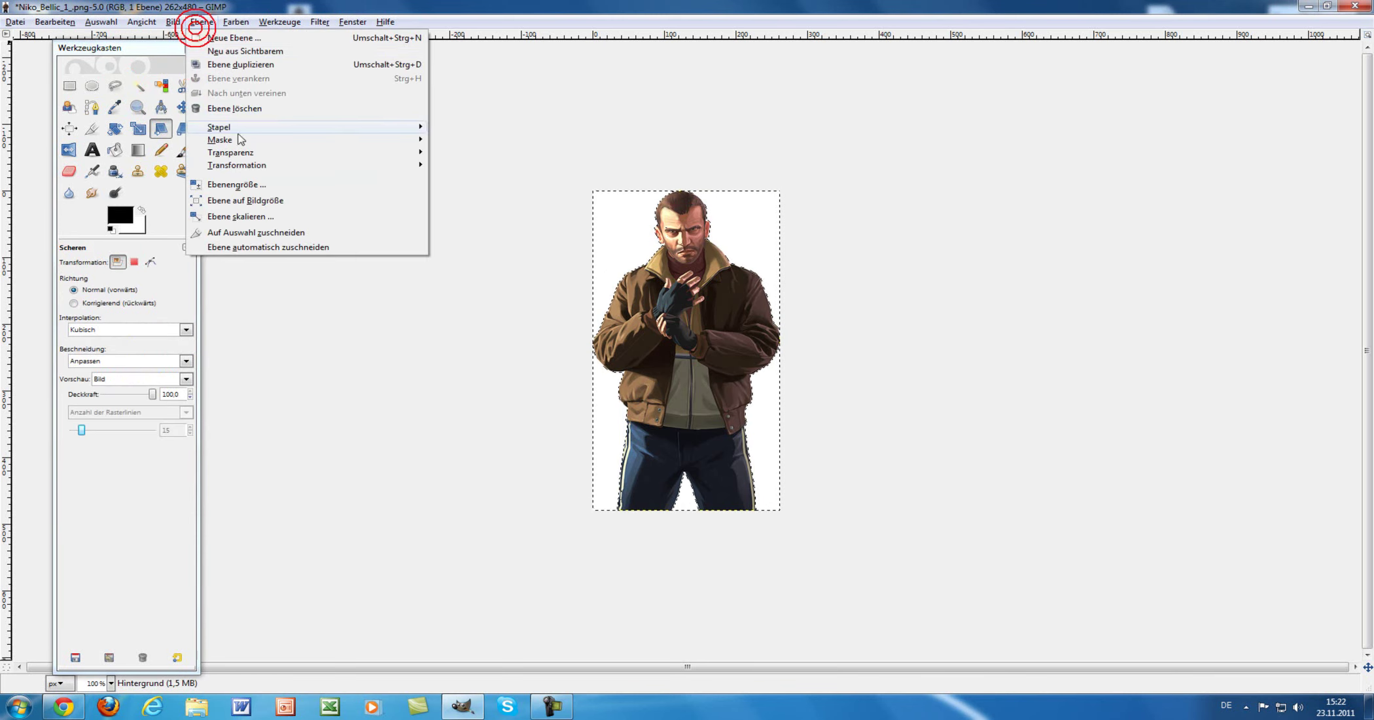
pyautogui.moveTo(242, 152)
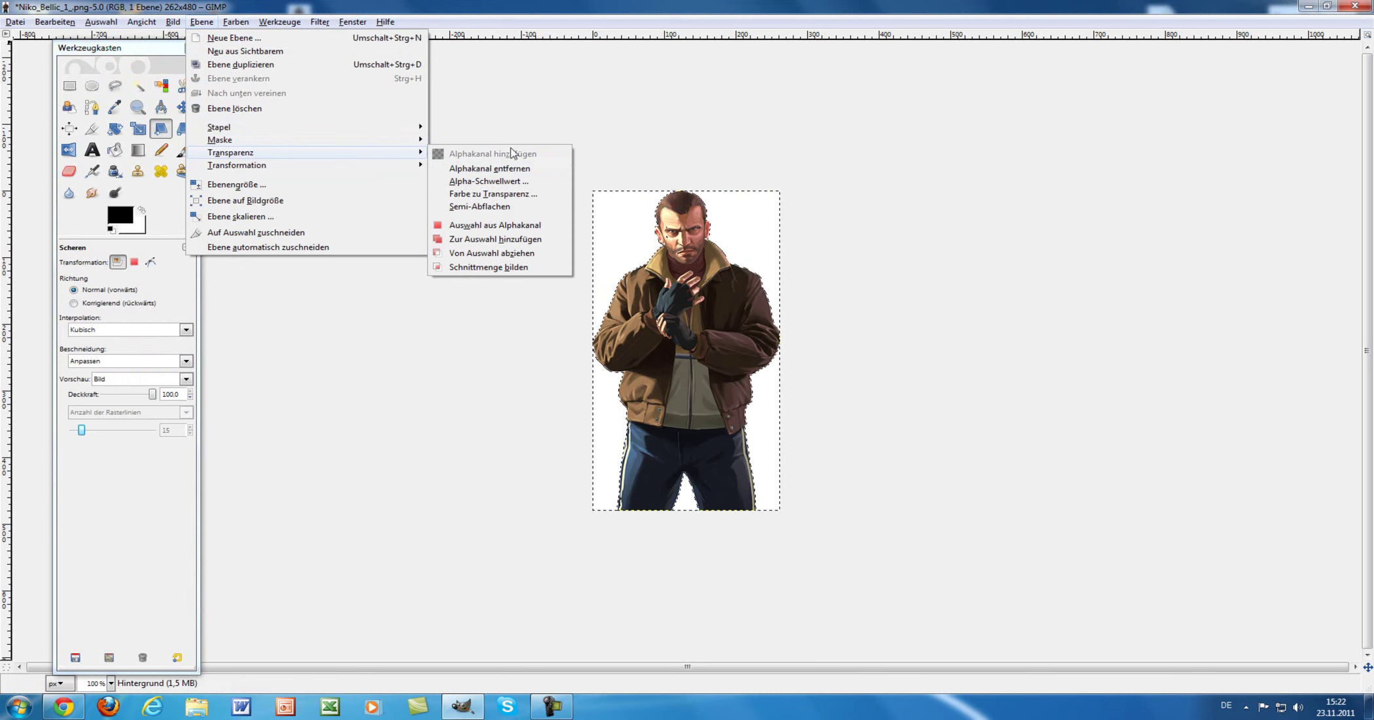
pyautogui.click(608, 114)
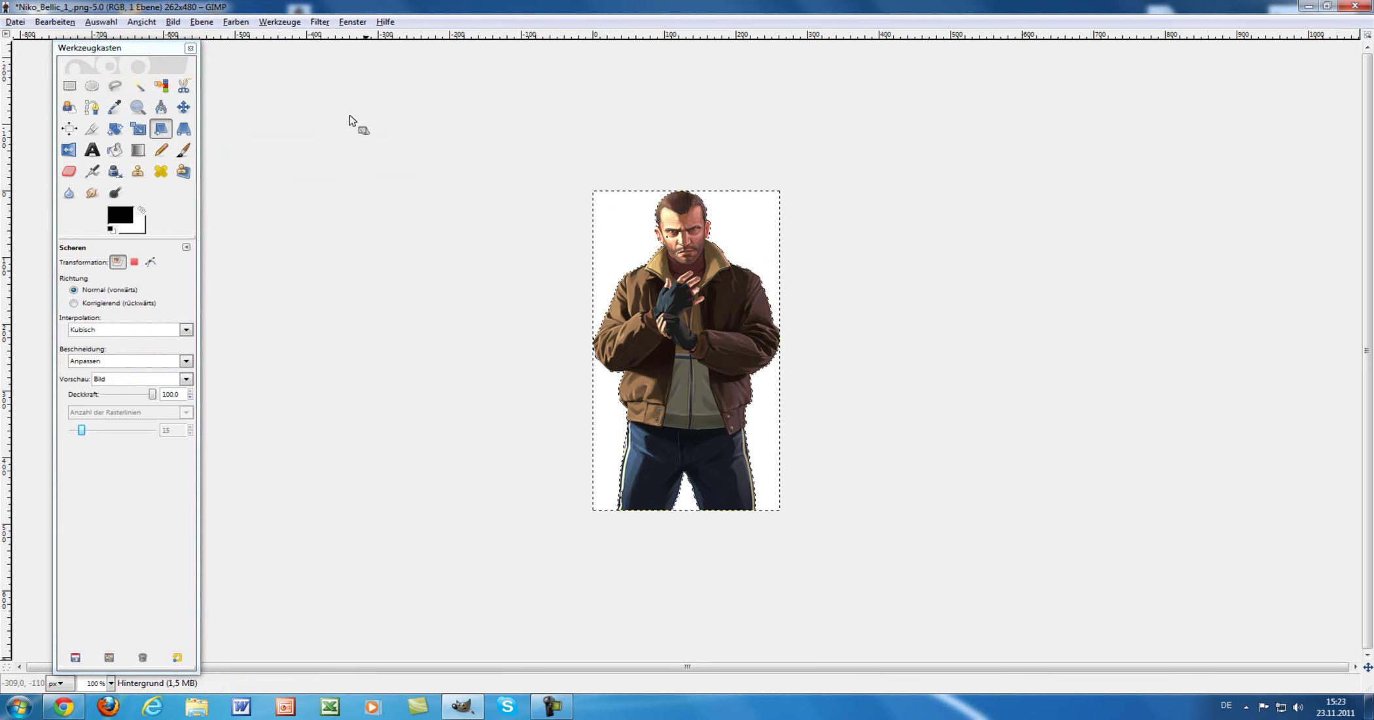
pyautogui.click(206, 22)
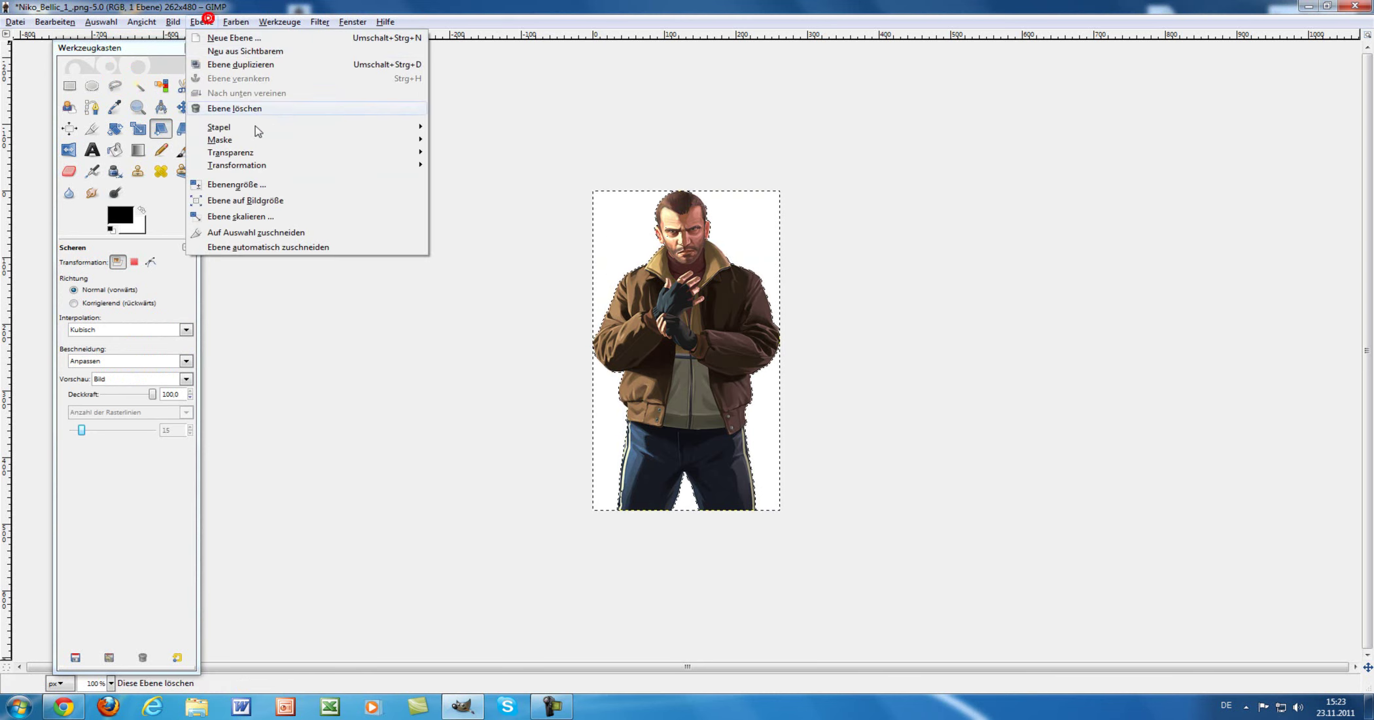
pyautogui.click(615, 123)
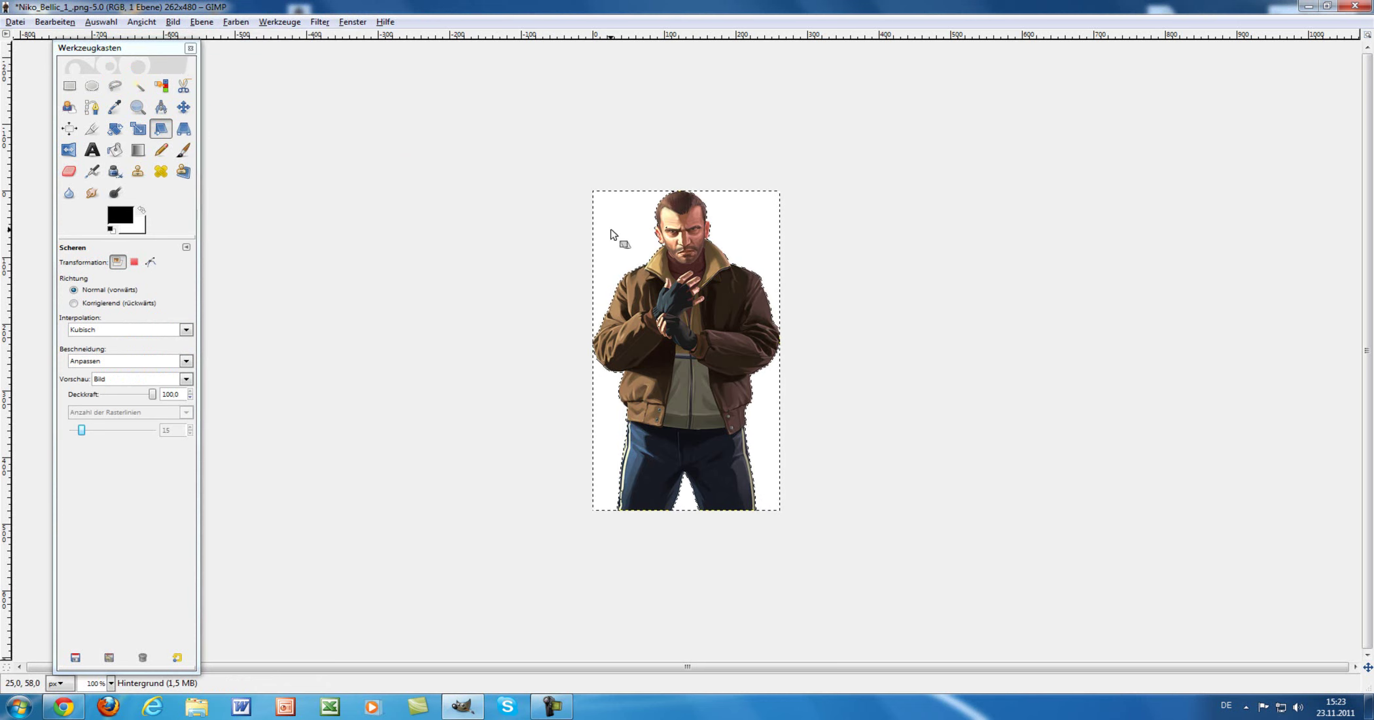
# - Select the white background around the figure by color and cut it out of the image
pyautogui.click(163, 86)
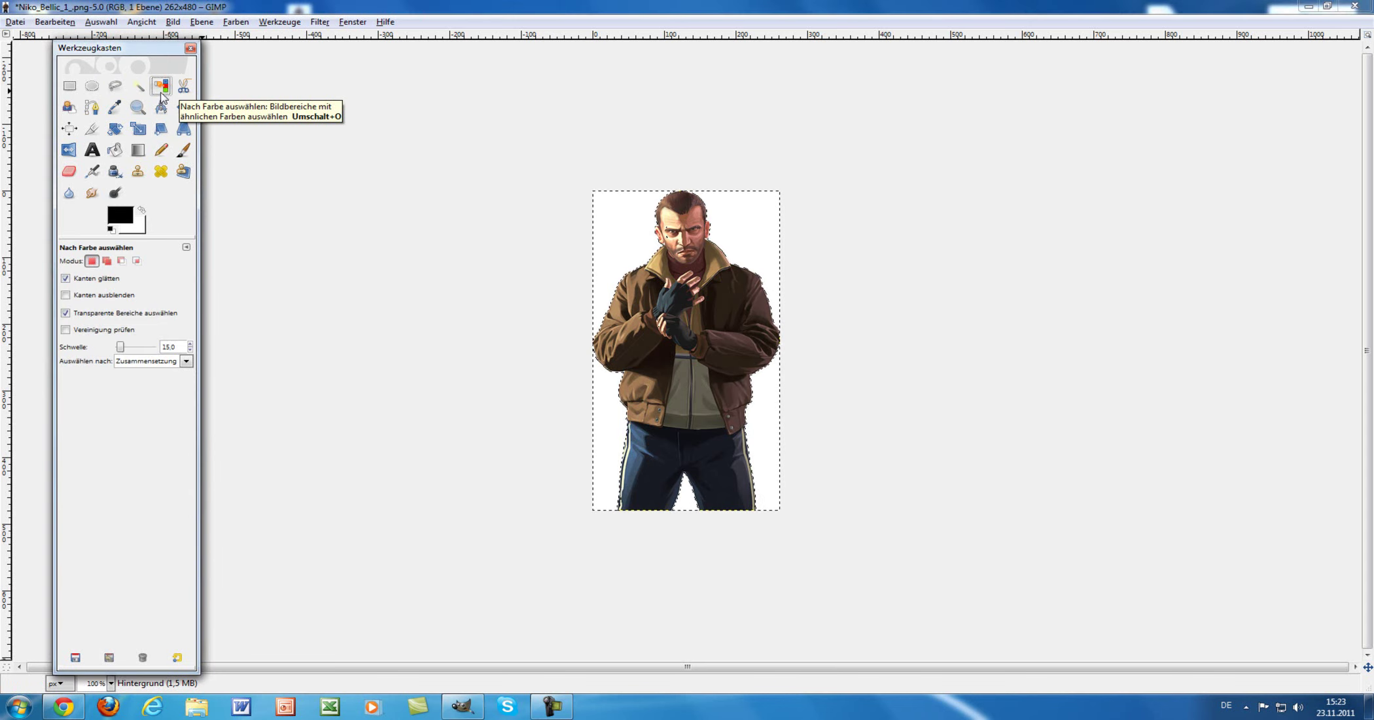
pyautogui.click(617, 213)
pyautogui.rightClick(619, 216)
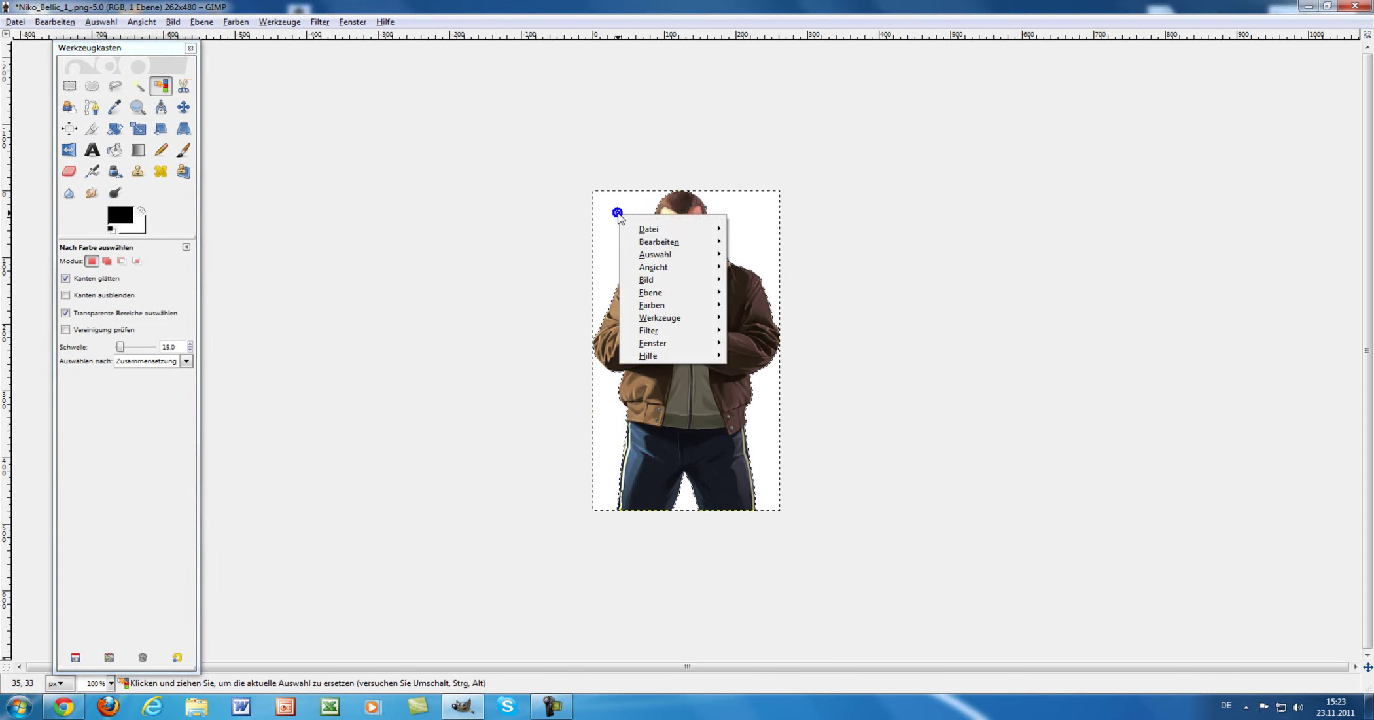
pyautogui.moveTo(667, 246)
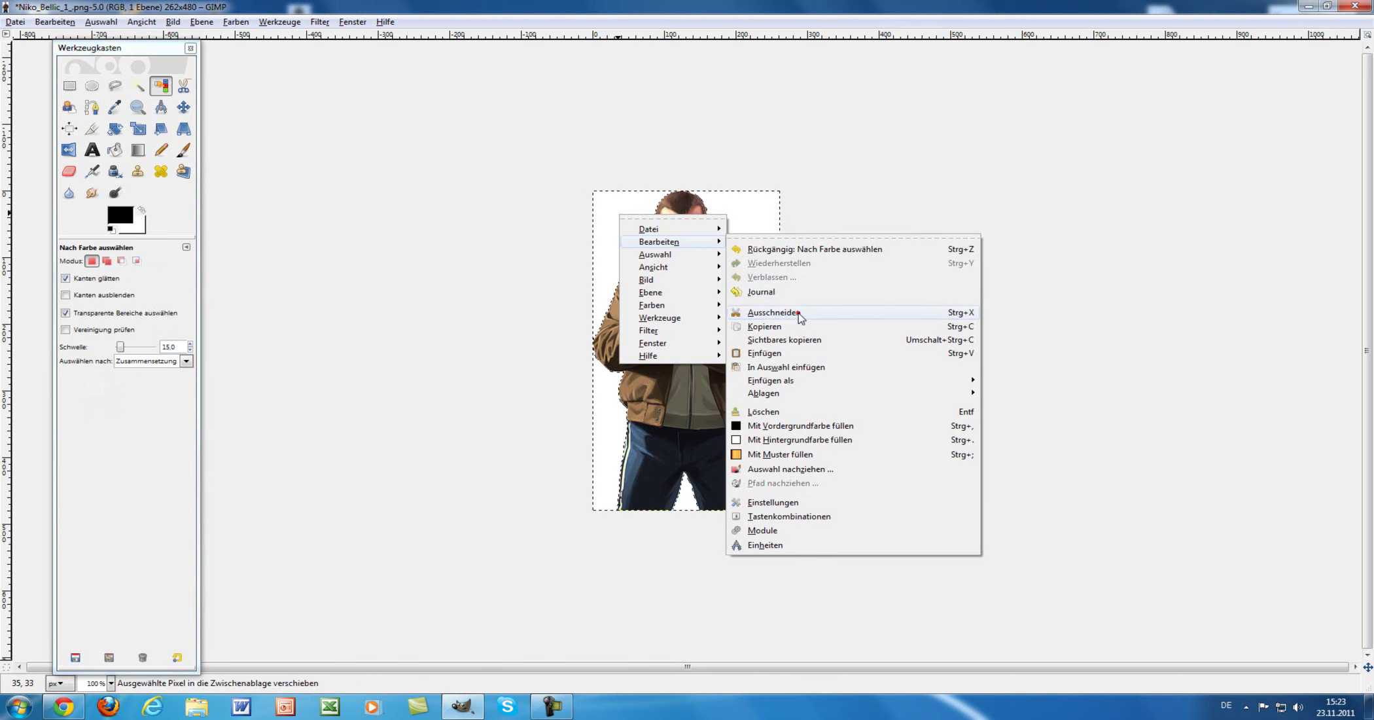
pyautogui.click(837, 312)
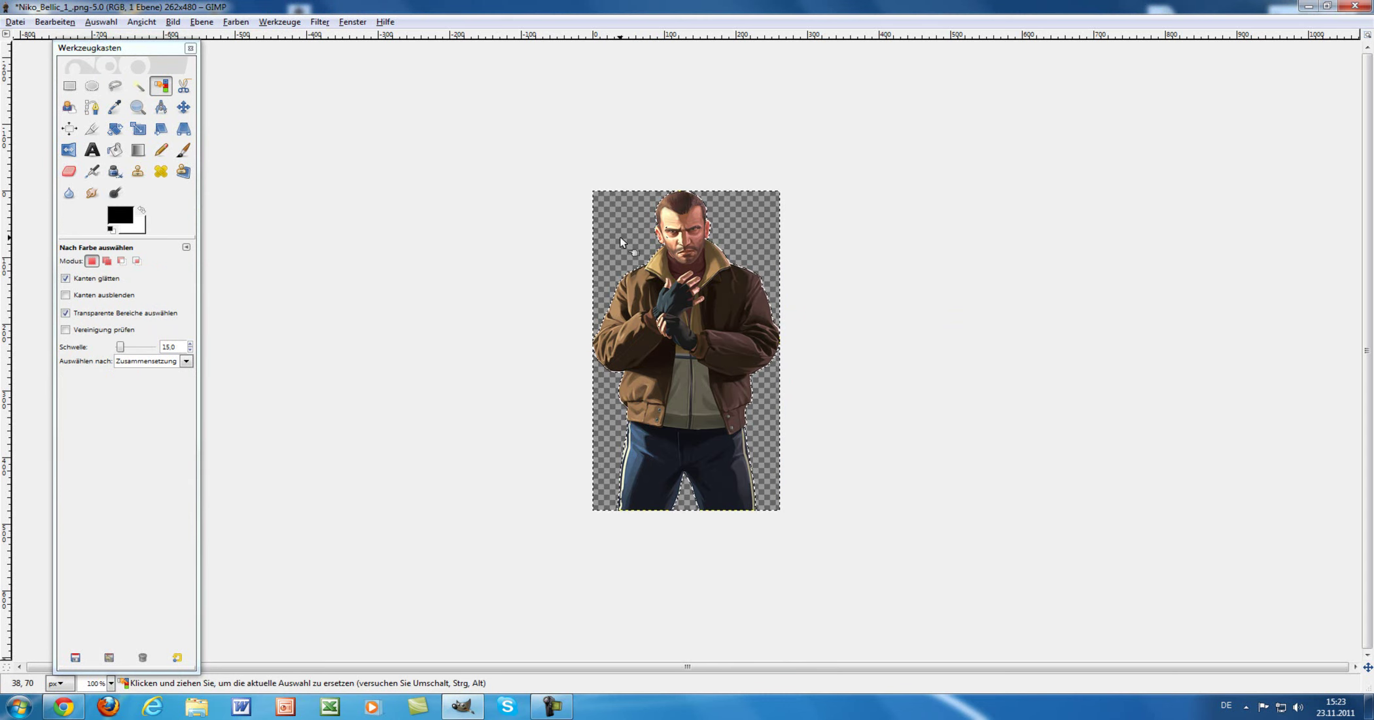
# - Save the cut-out image to the desktop under the new file name Niko_Belli2c_1_.png
pyautogui.click(16, 22)
pyautogui.click(37, 144)
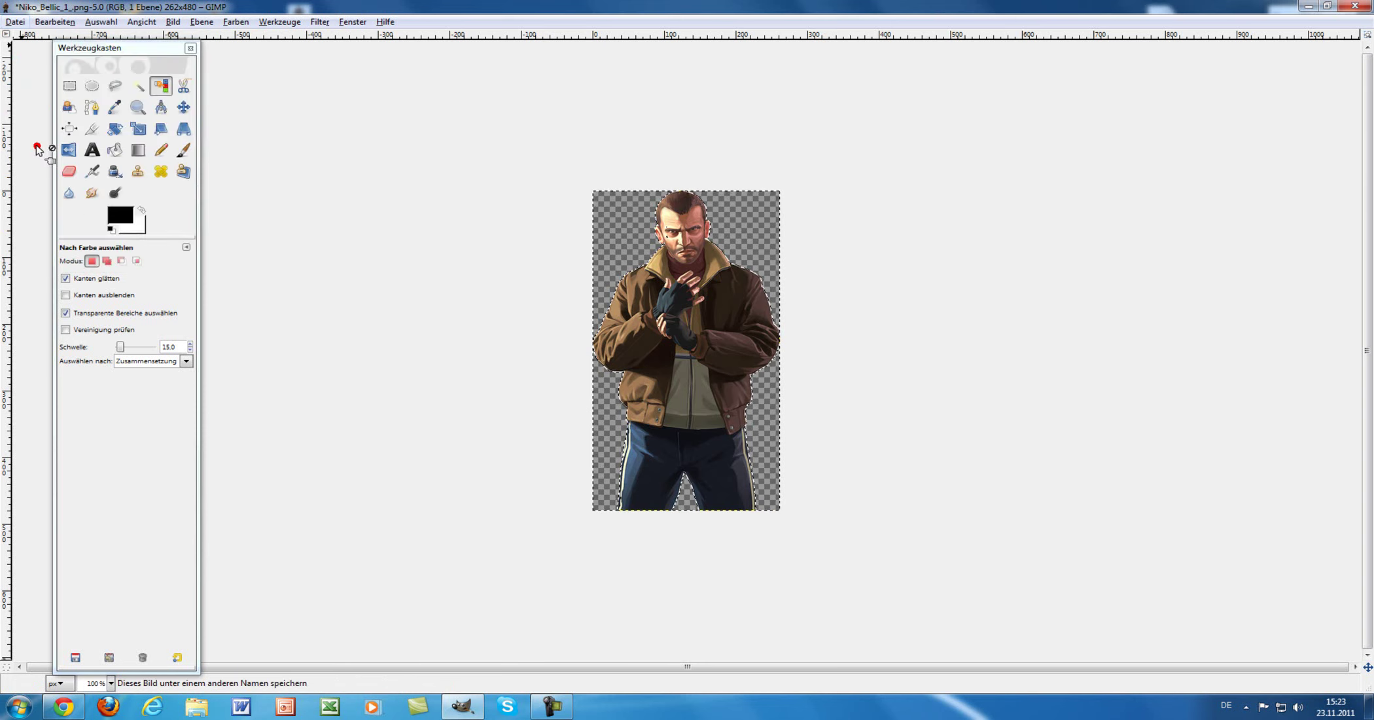
pyautogui.click(581, 115)
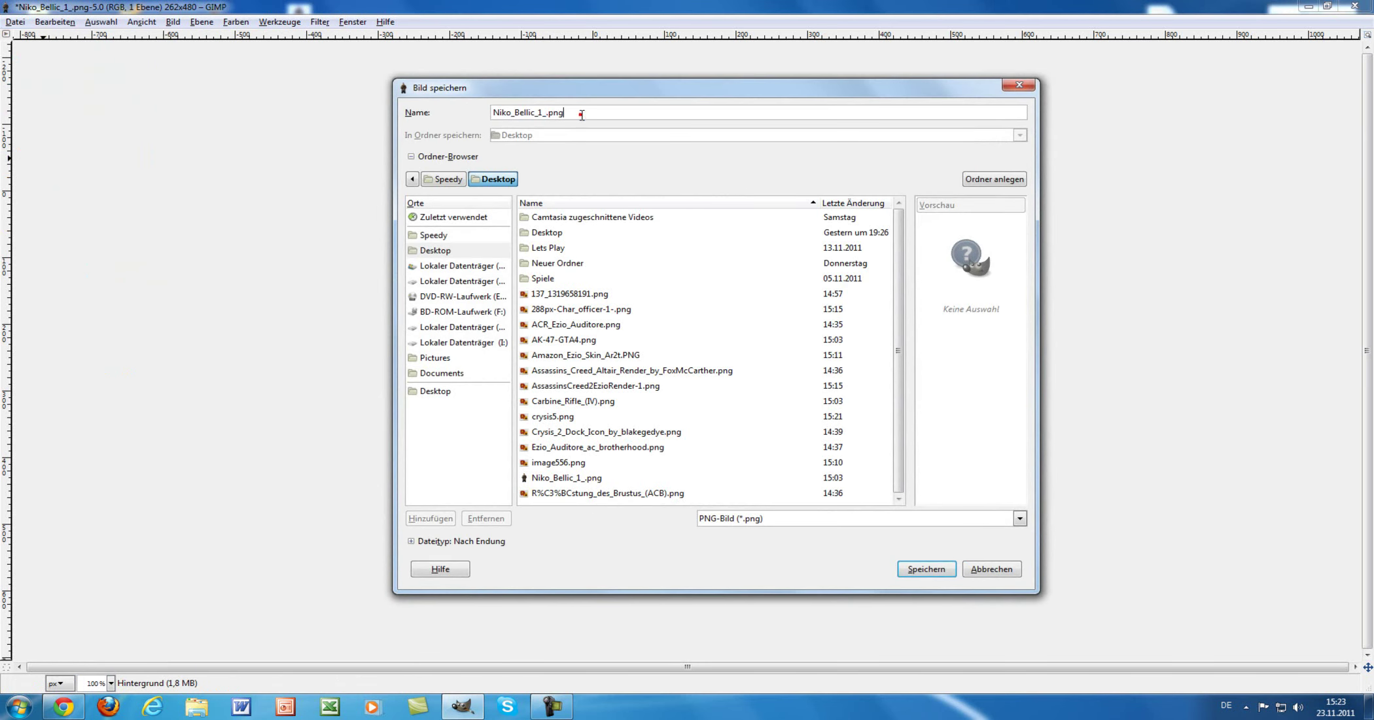
pyautogui.moveTo(581, 113); pyautogui.dragTo(552, 115)
pyautogui.click(610, 111)
pyautogui.click(927, 568)
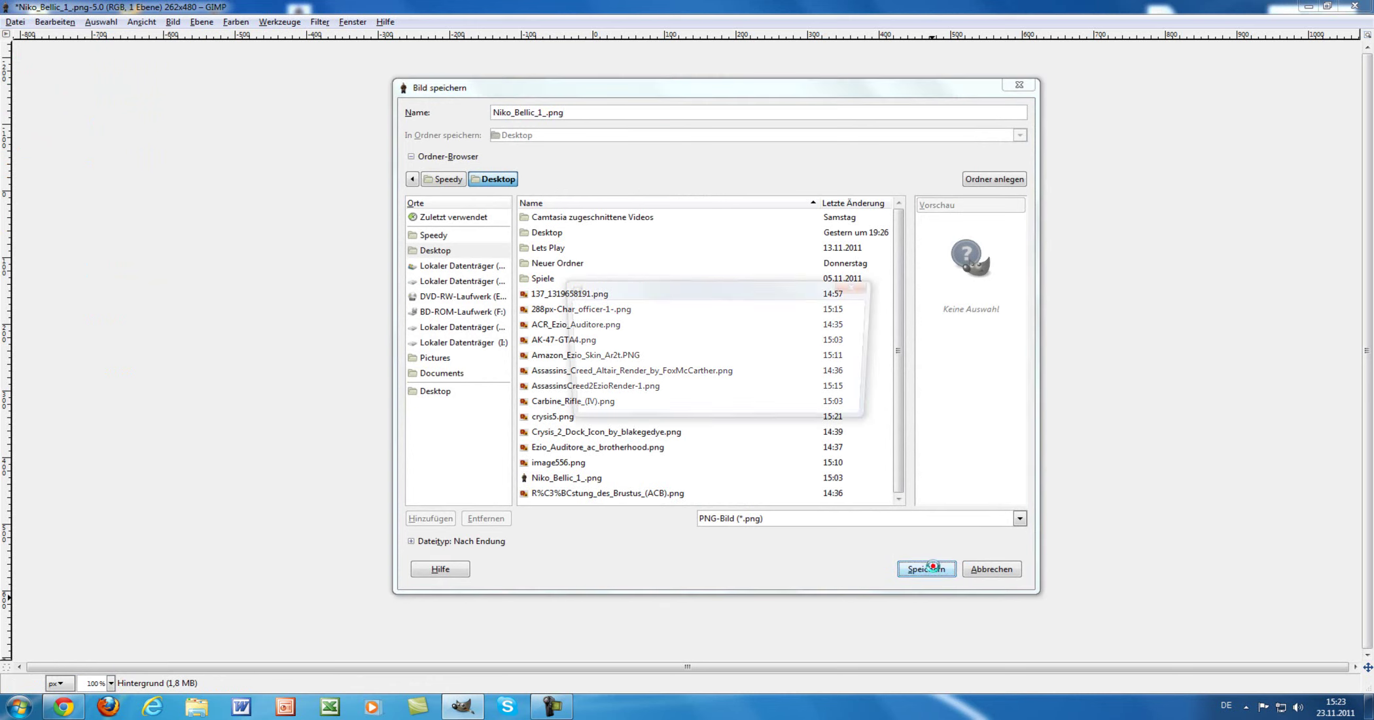
pyautogui.click(845, 401)
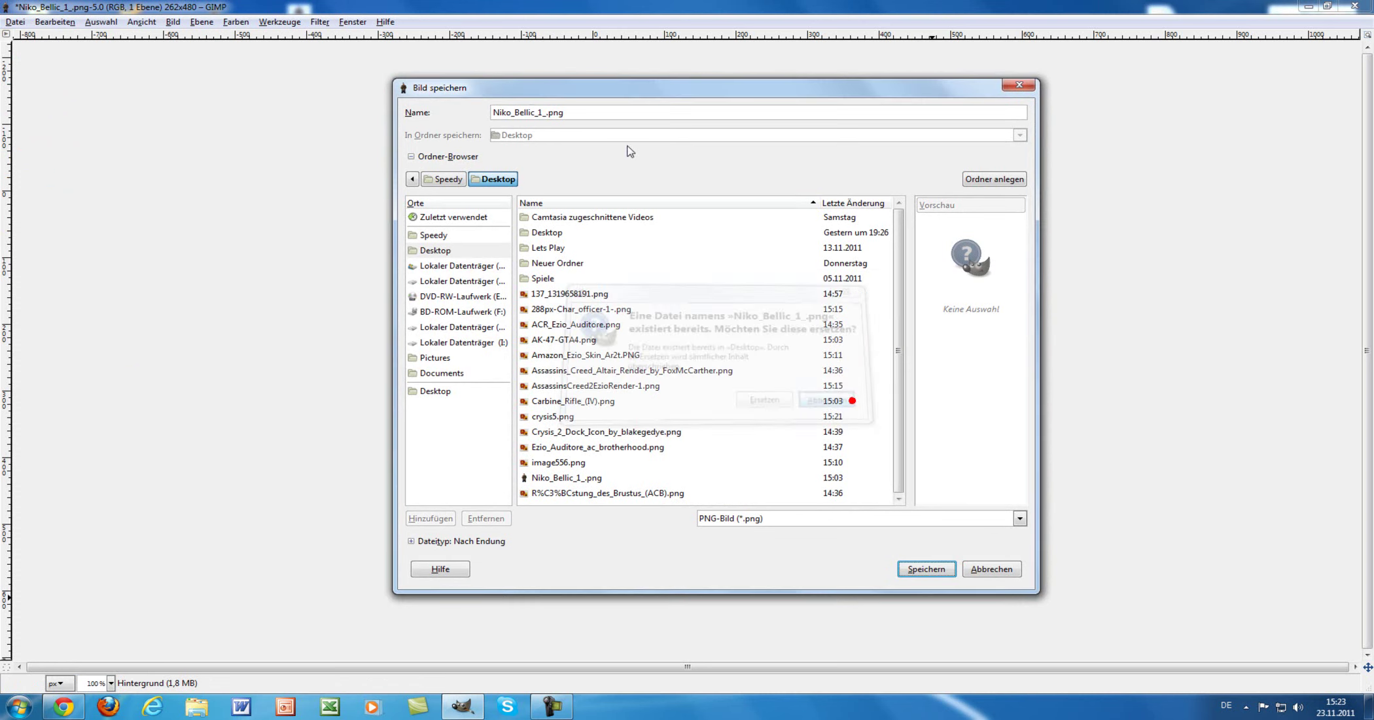
pyautogui.write('2')
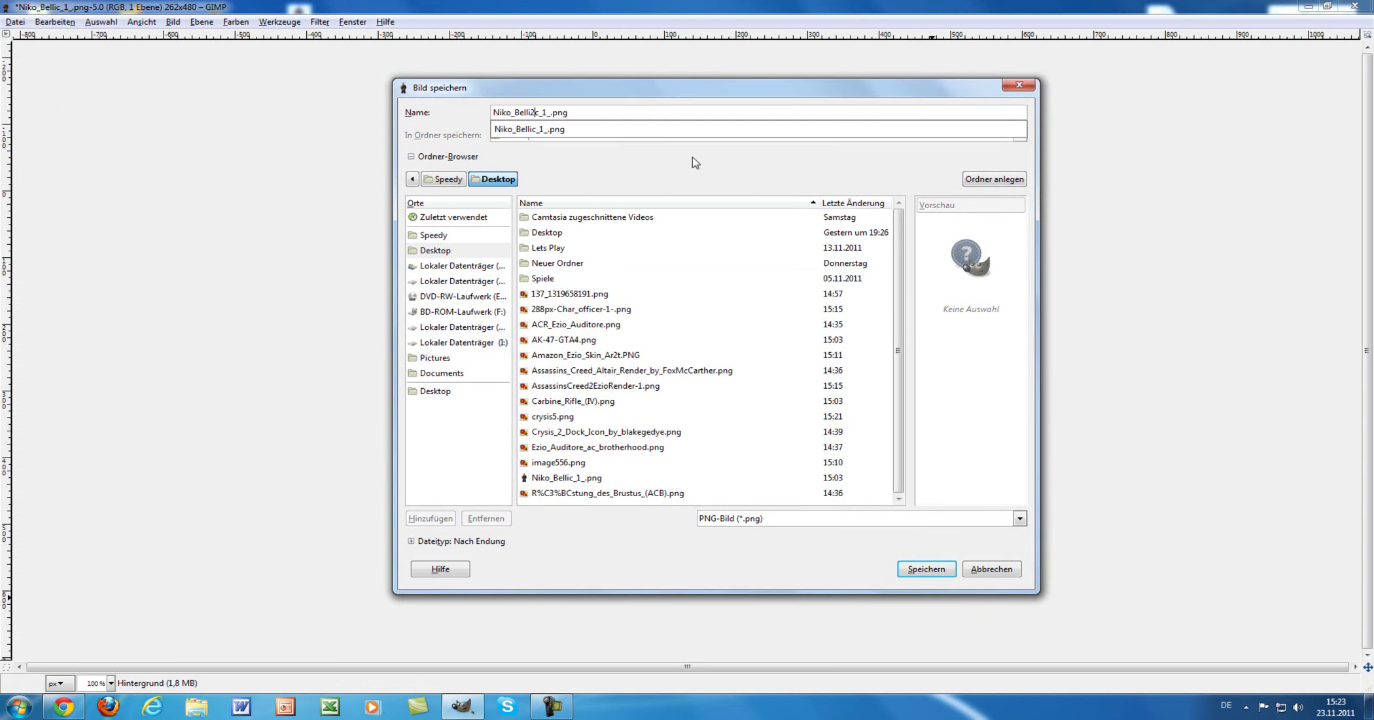
pyautogui.click(938, 575)
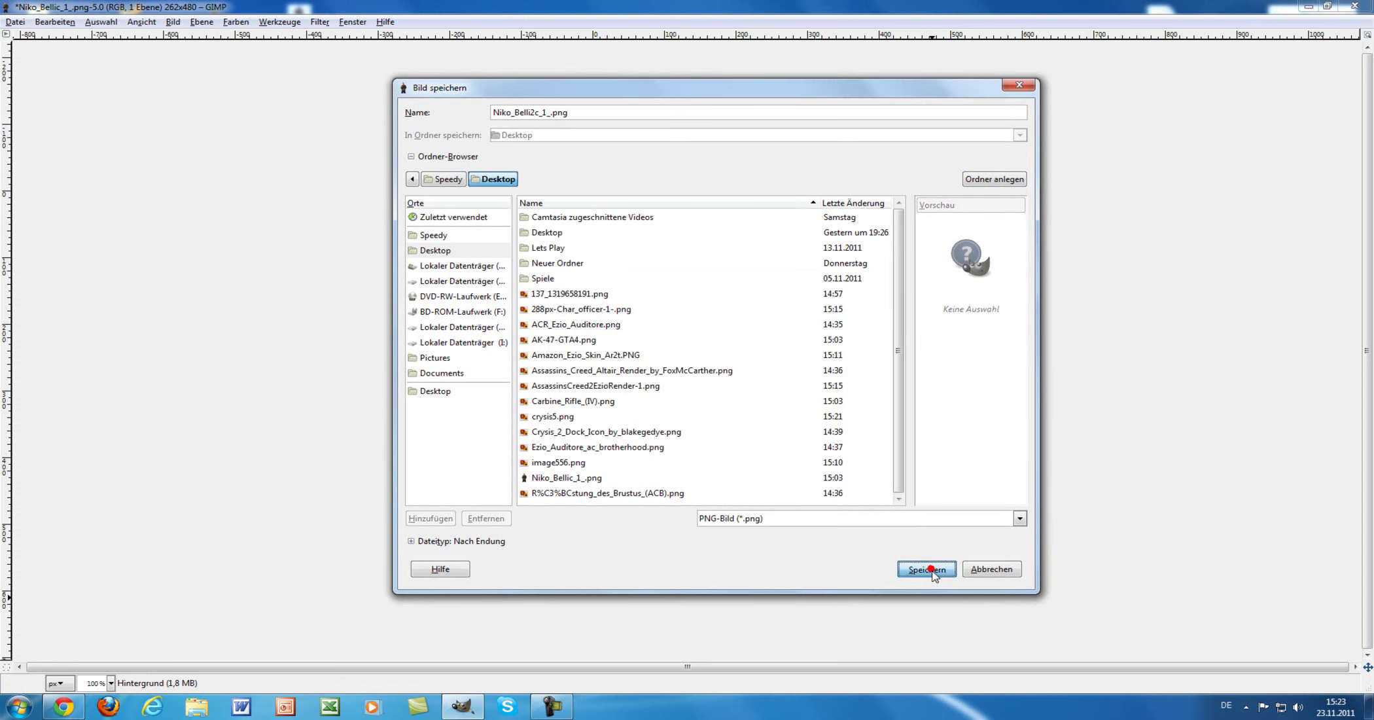
pyautogui.click(314, 401)
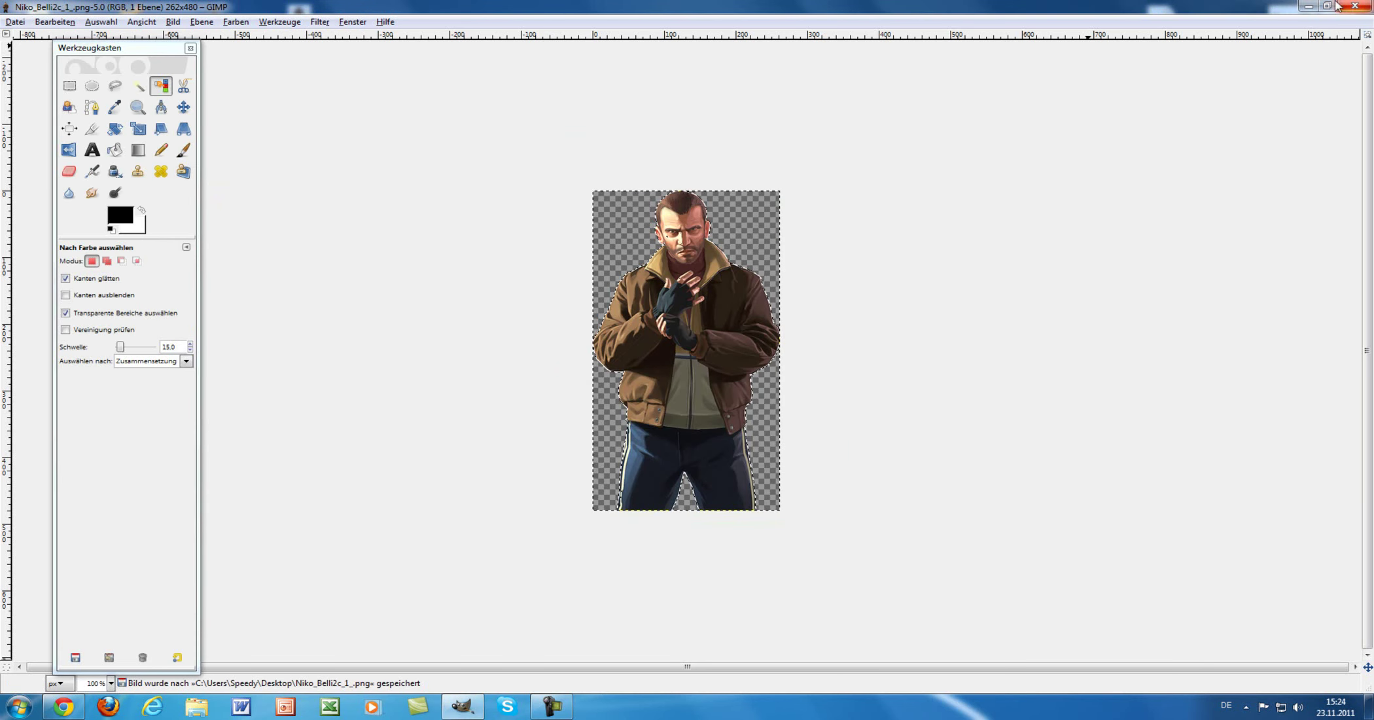
# - Clear the image window and toolbox out of the way and place the Niko_Belli2c_1_ file directly below crysis5 on the desktop
pyautogui.click(1308, 6)
pyautogui.moveTo(131, 47); pyautogui.dragTo(1314, 555)
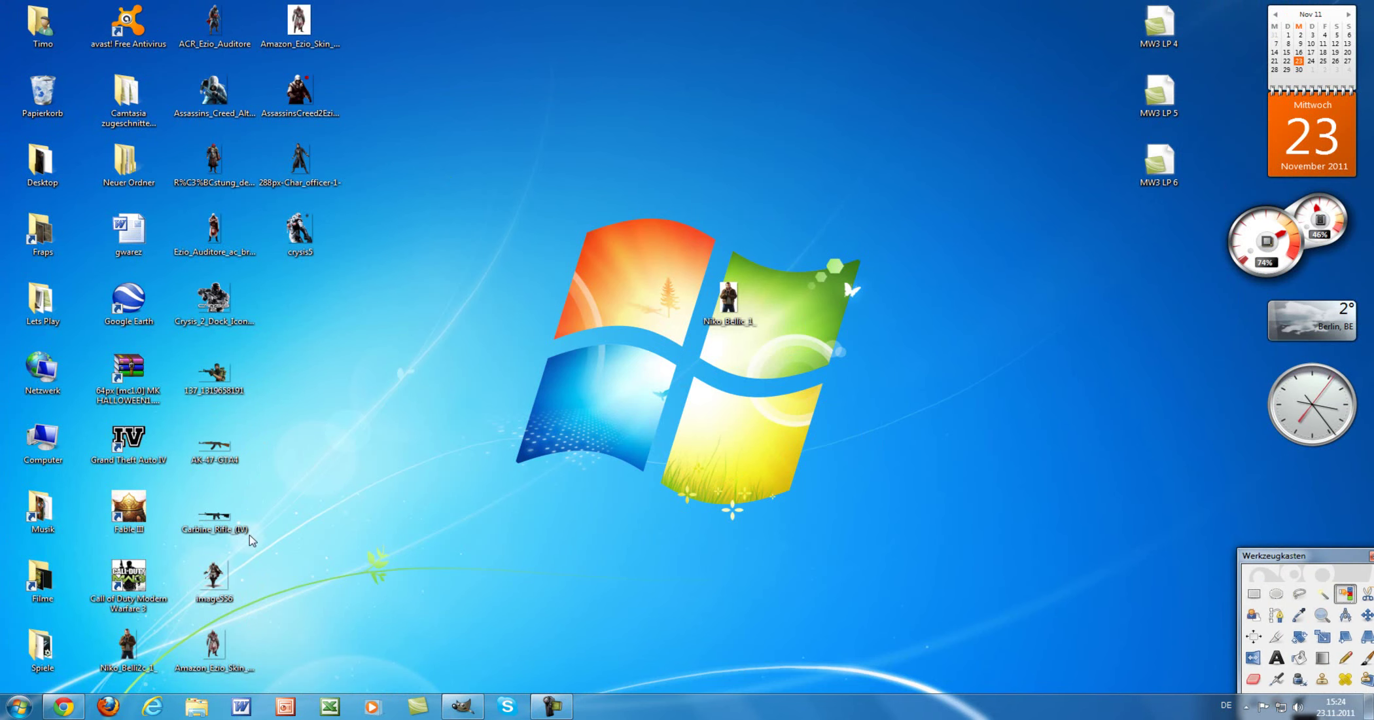
pyautogui.moveTo(154, 630); pyautogui.dragTo(413, 355)
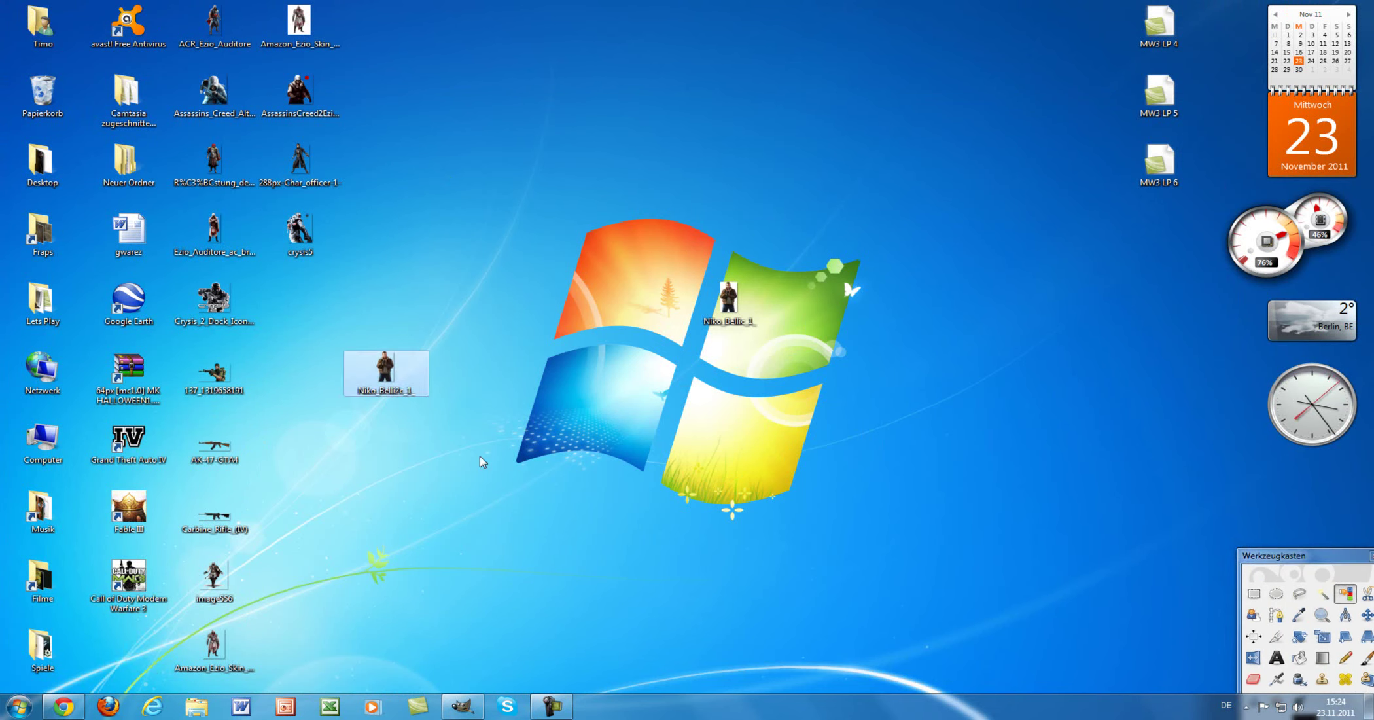
pyautogui.click(529, 314)
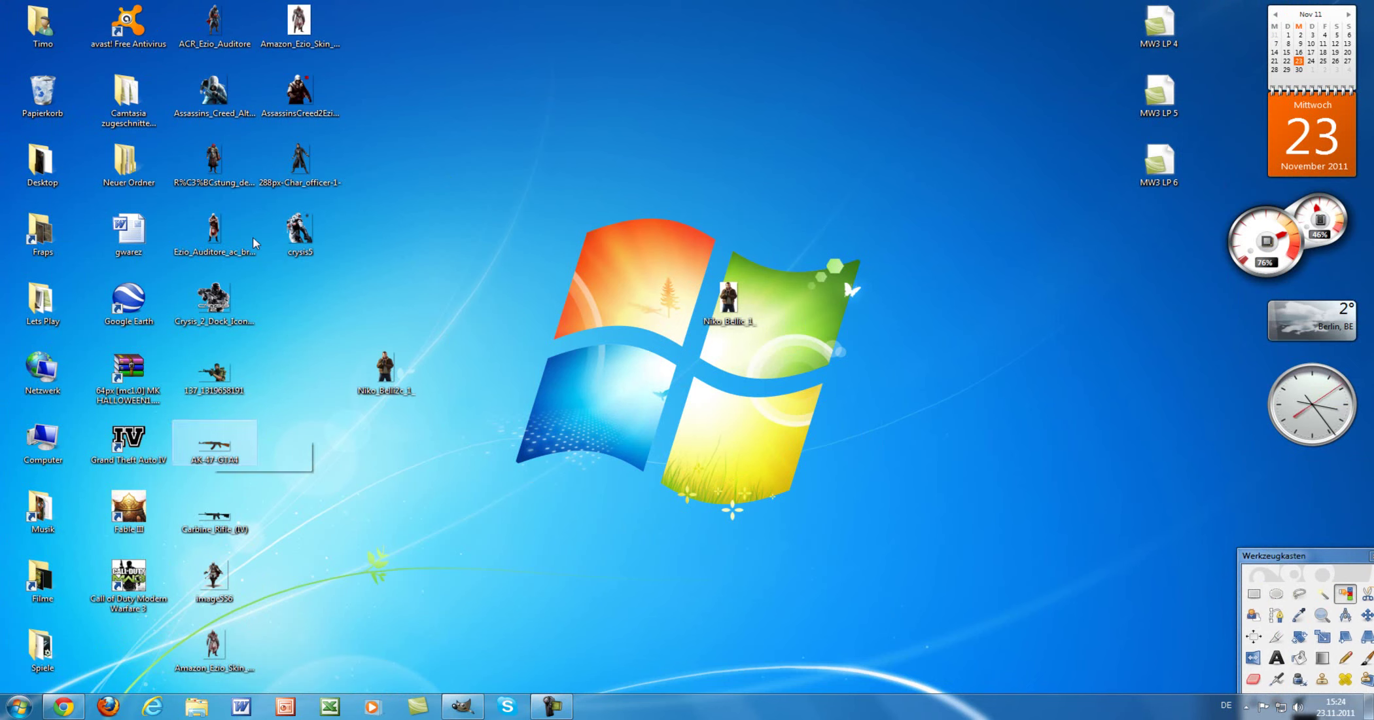
pyautogui.moveTo(382, 353); pyautogui.dragTo(298, 285)
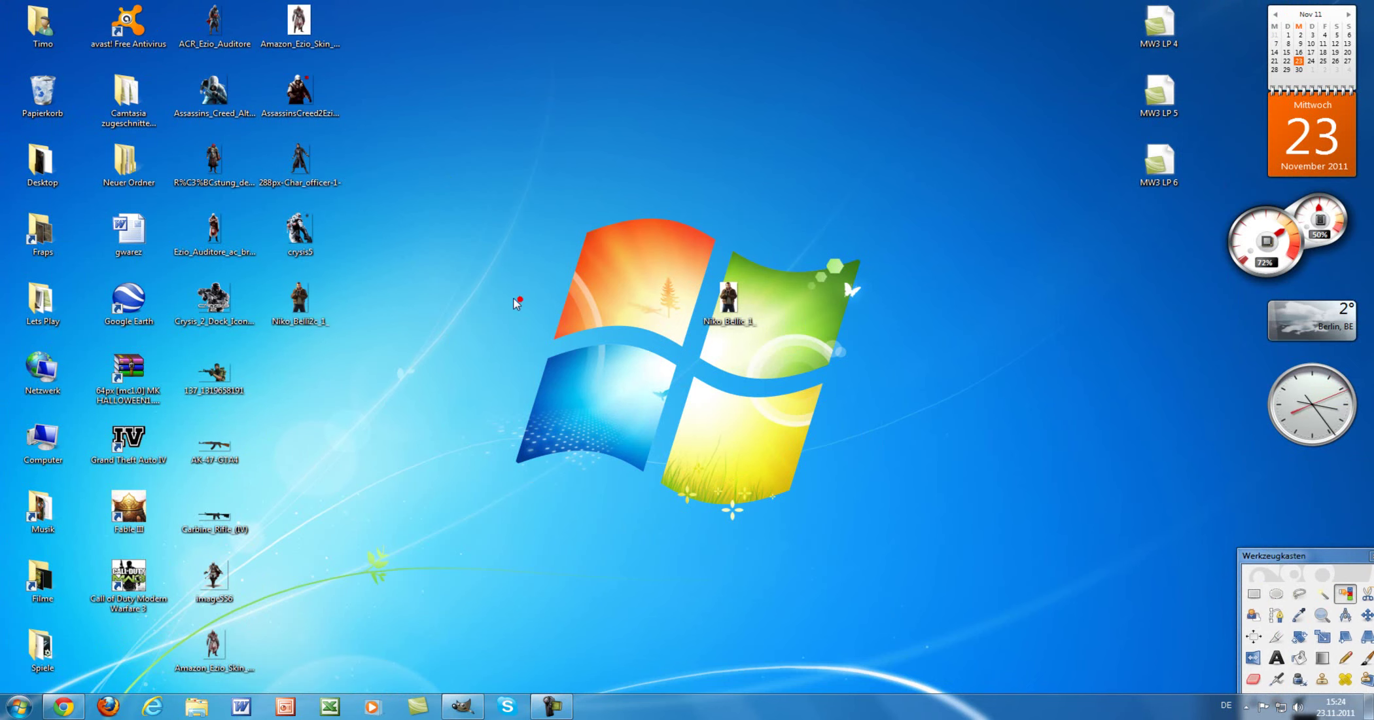
# - Preview the Niko_Belli2c_1_ render in the photo viewer and move the original Niko_Bellic_1_ file to the recycle bin
pyautogui.doubleClick(302, 301)
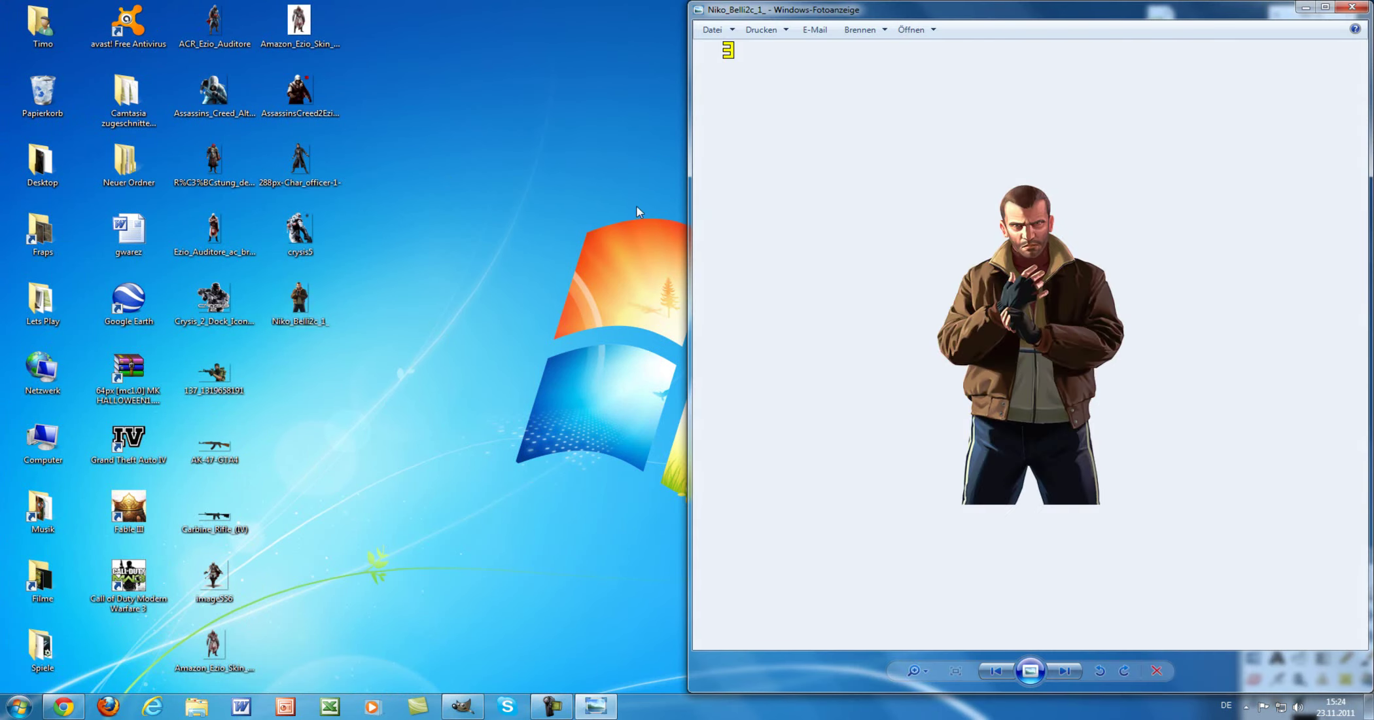
pyautogui.click(1352, 7)
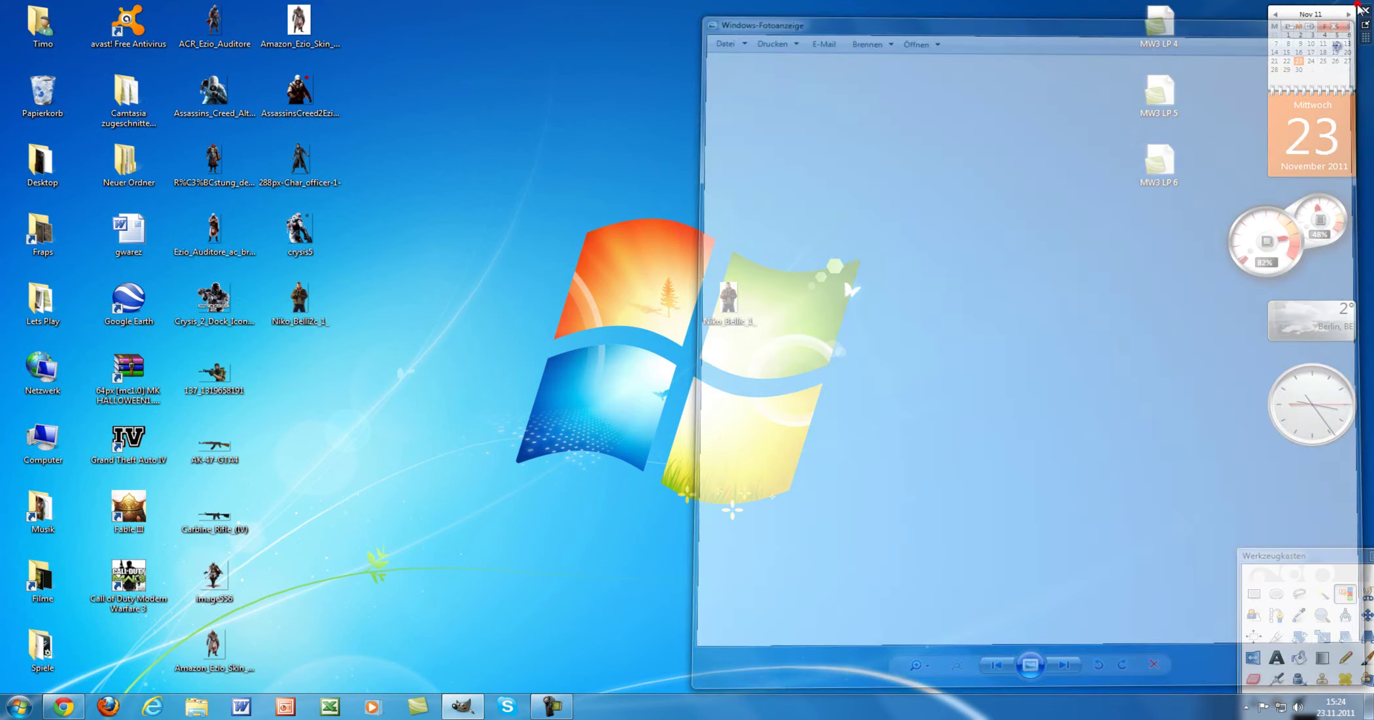
pyautogui.moveTo(730, 288); pyautogui.dragTo(41, 95)
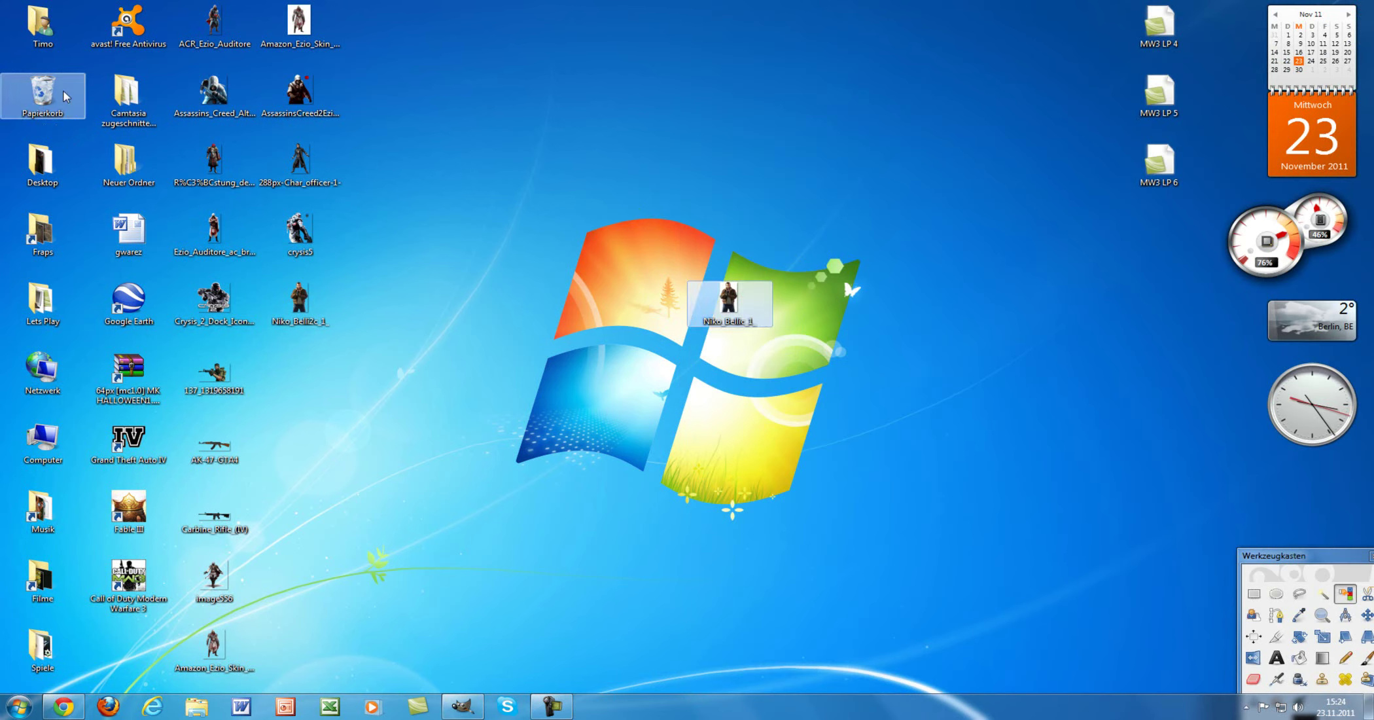
pyautogui.doubleClick(301, 301)
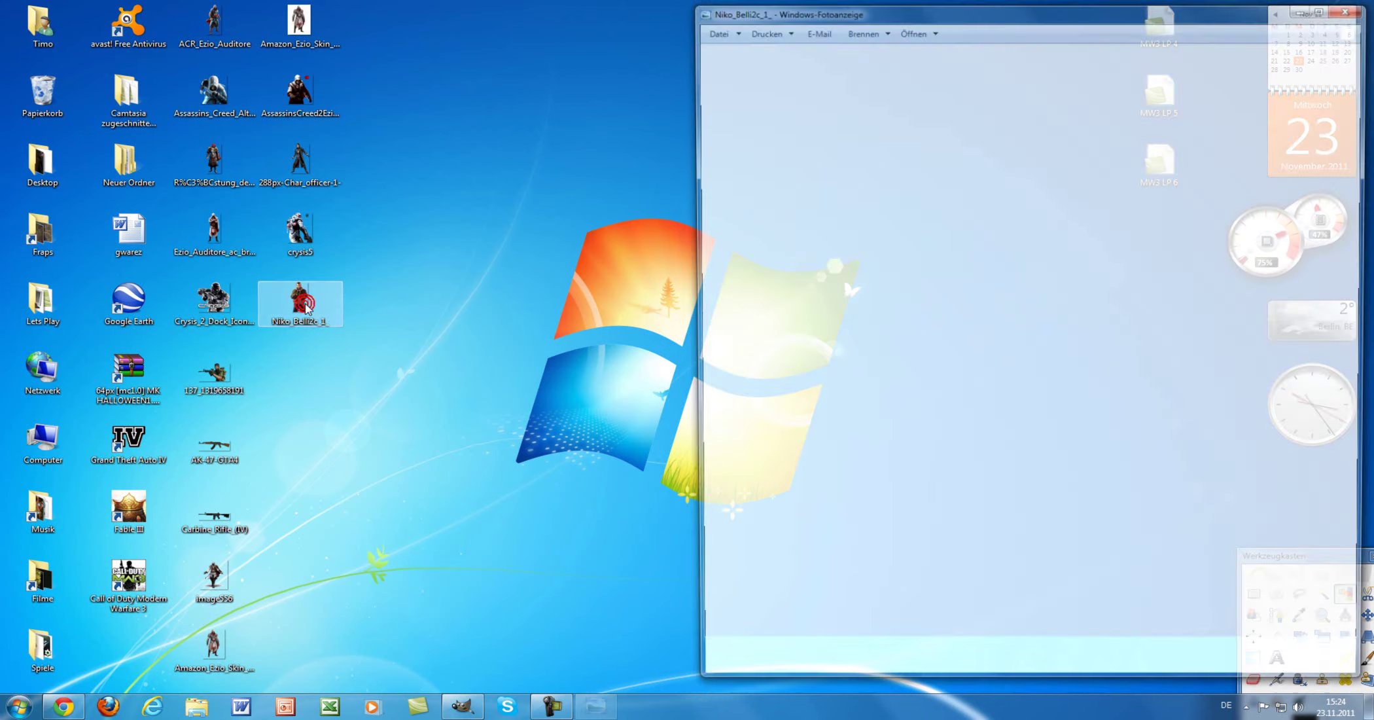
pyautogui.click(1365, 9)
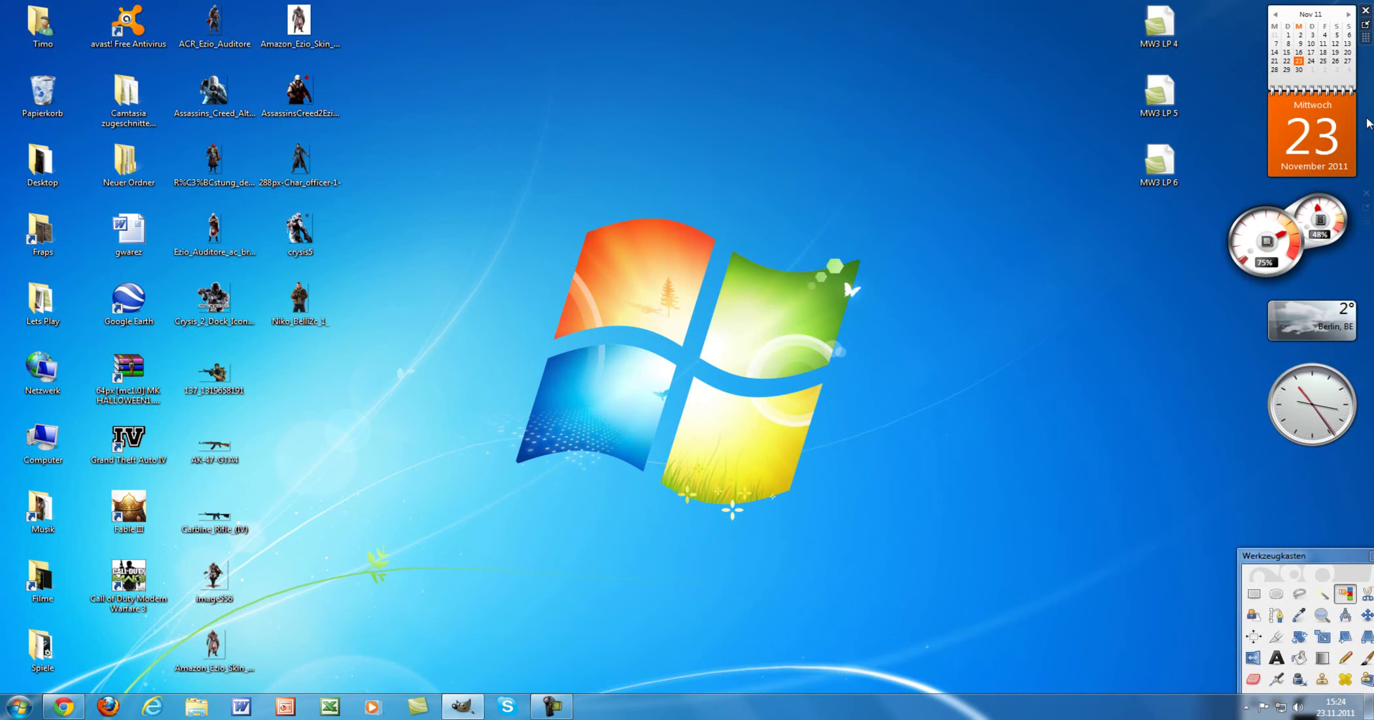
pyautogui.moveTo(1297, 550); pyautogui.dragTo(1292, 618)
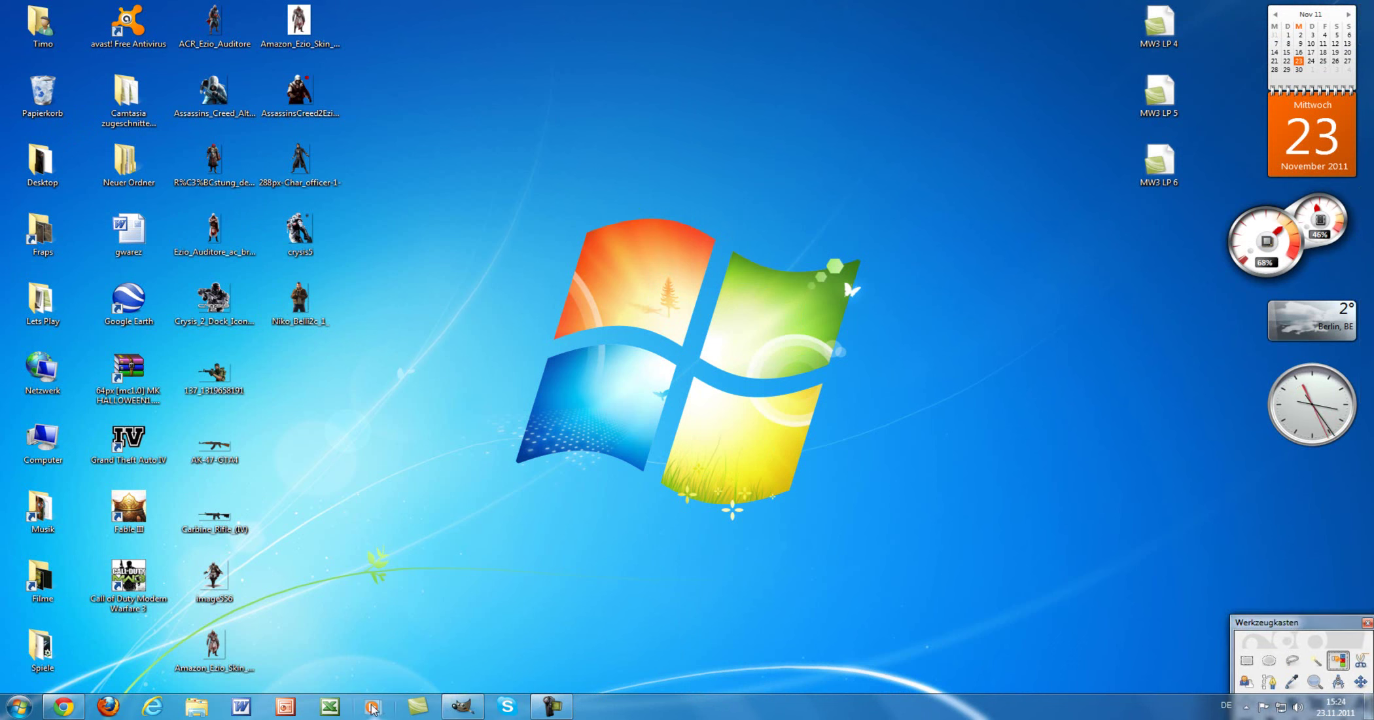
pyautogui.click(549, 705)
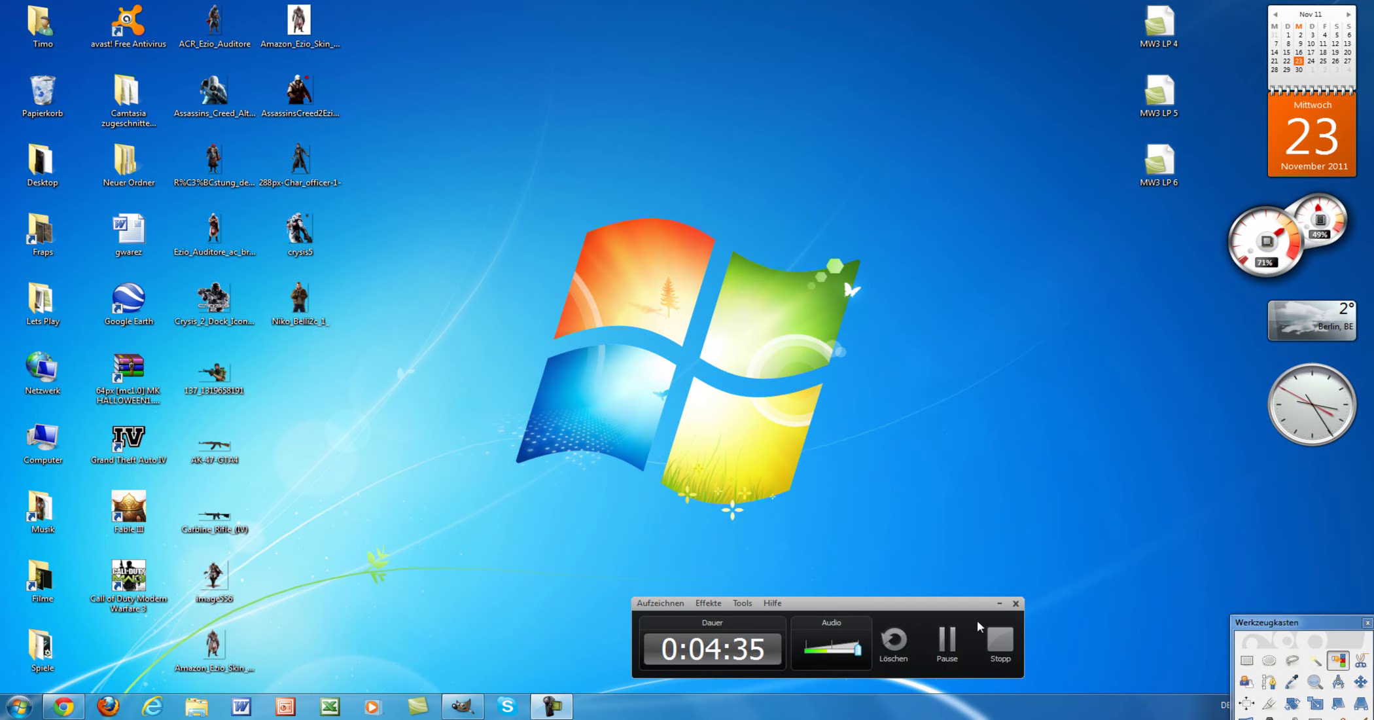
pyautogui.click(1005, 651)
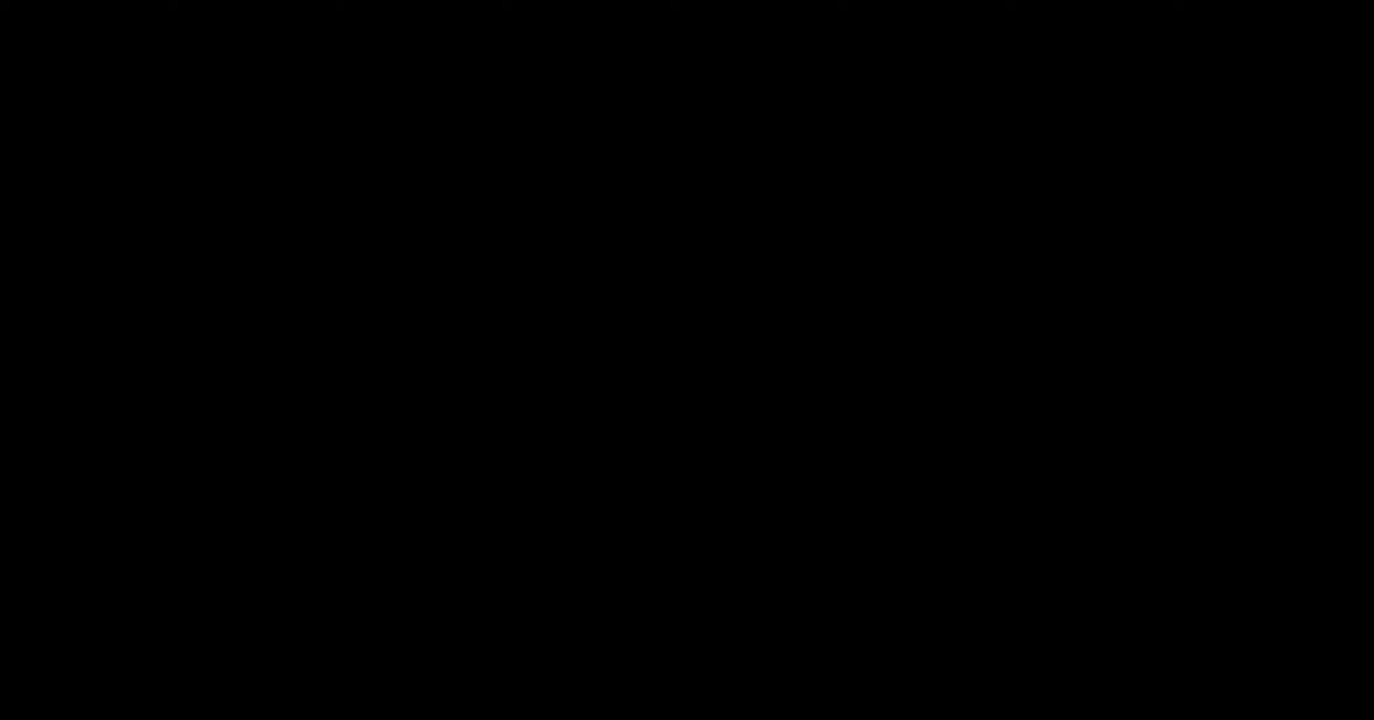